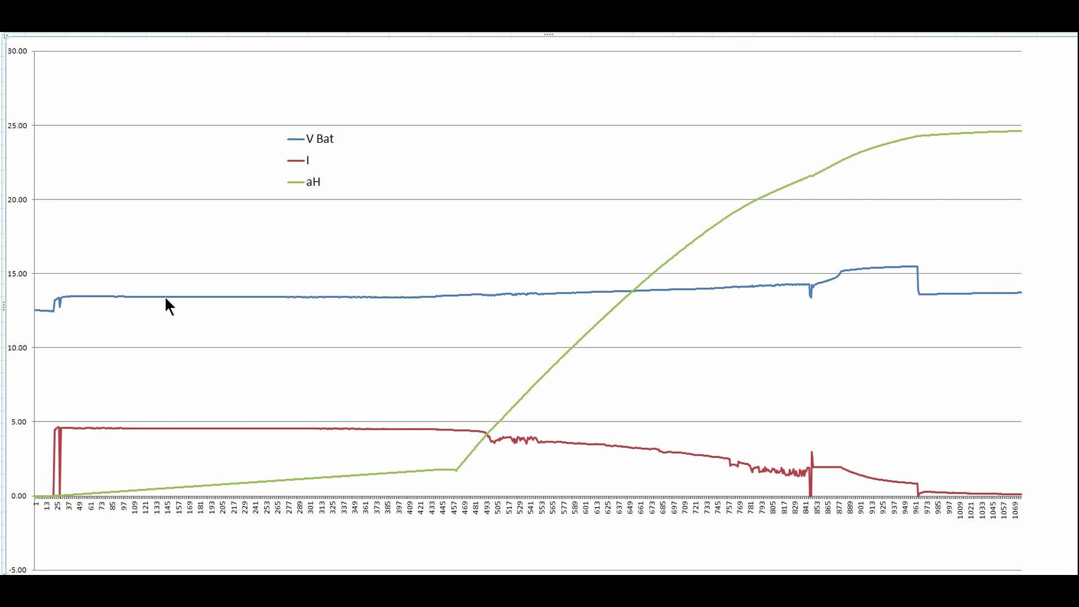
- Examine the charge chart's V Bat, I and aH curves from the start through the gradual current taper, selecting the I series
mouse_move(166, 296)
mouse_move(1014, 131)
left_click(1018, 131)
mouse_move(44, 310)
mouse_move(67, 428)
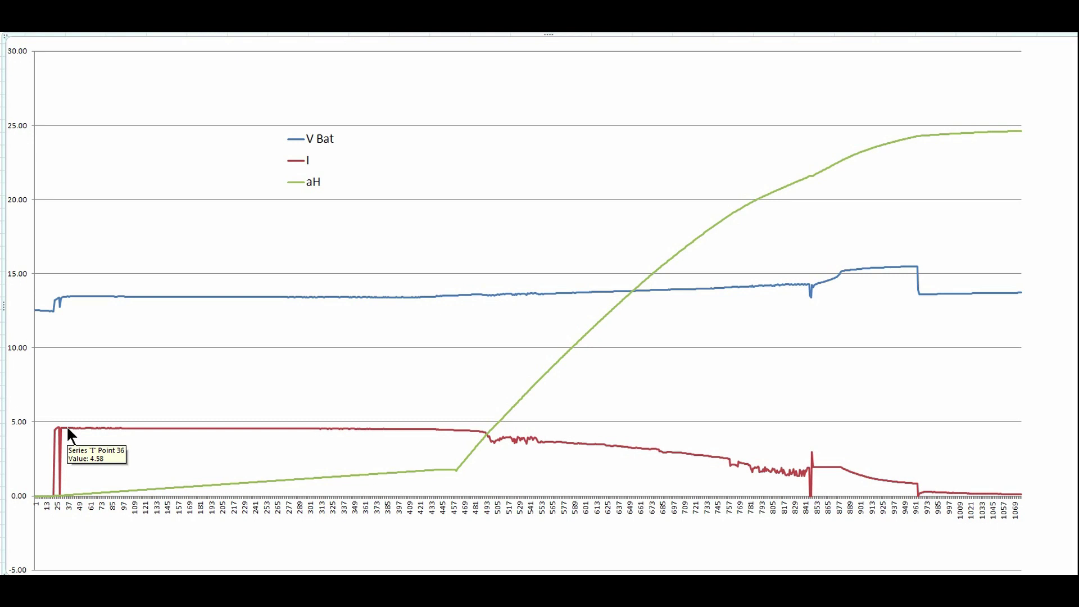
left_click(67, 429)
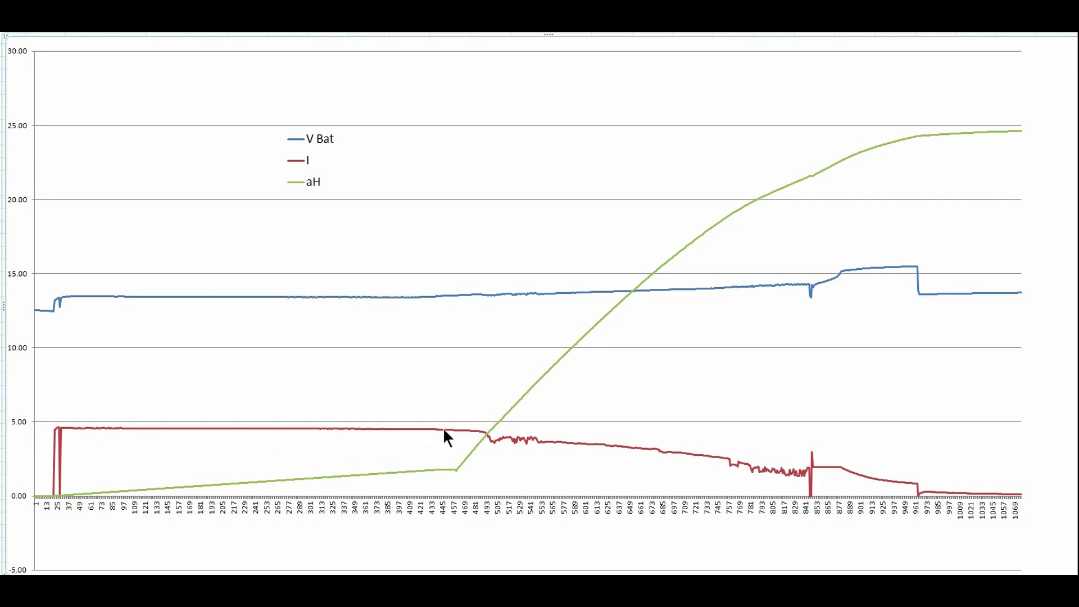
mouse_move(444, 430)
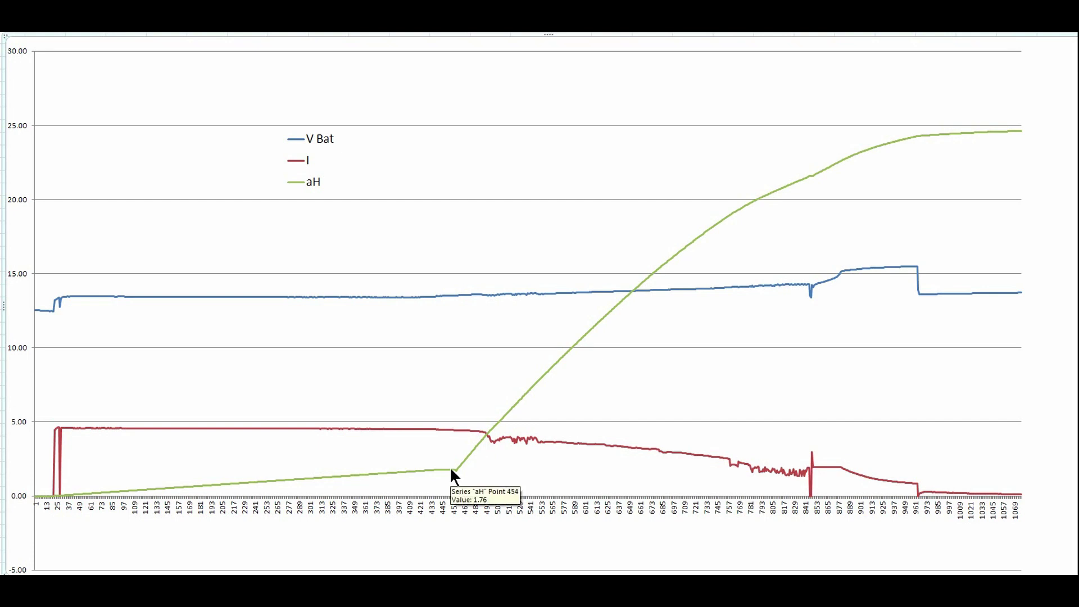
mouse_move(483, 440)
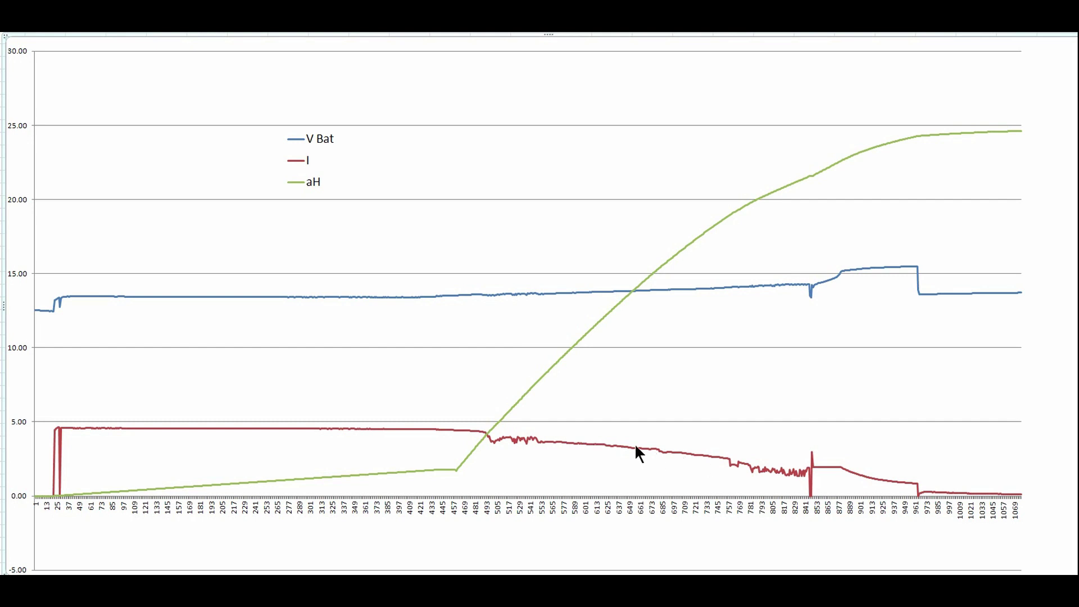
left_click(649, 450)
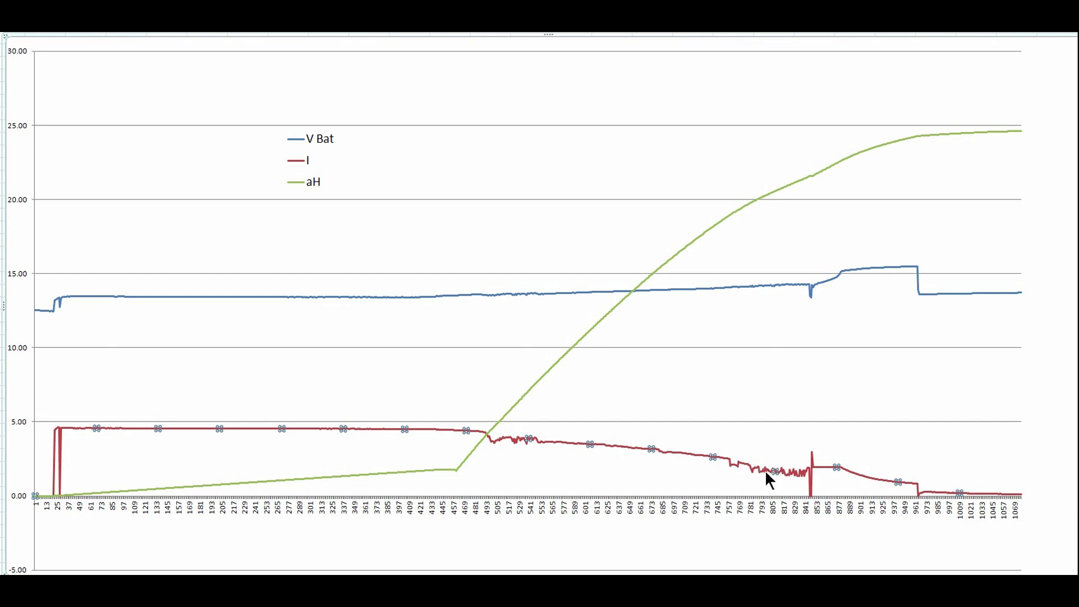
- Examine the voltage and current curves from the brief interruption near point 850 through the high-voltage stage to the chart's end
mouse_move(783, 470)
mouse_move(811, 298)
mouse_move(810, 499)
mouse_move(829, 280)
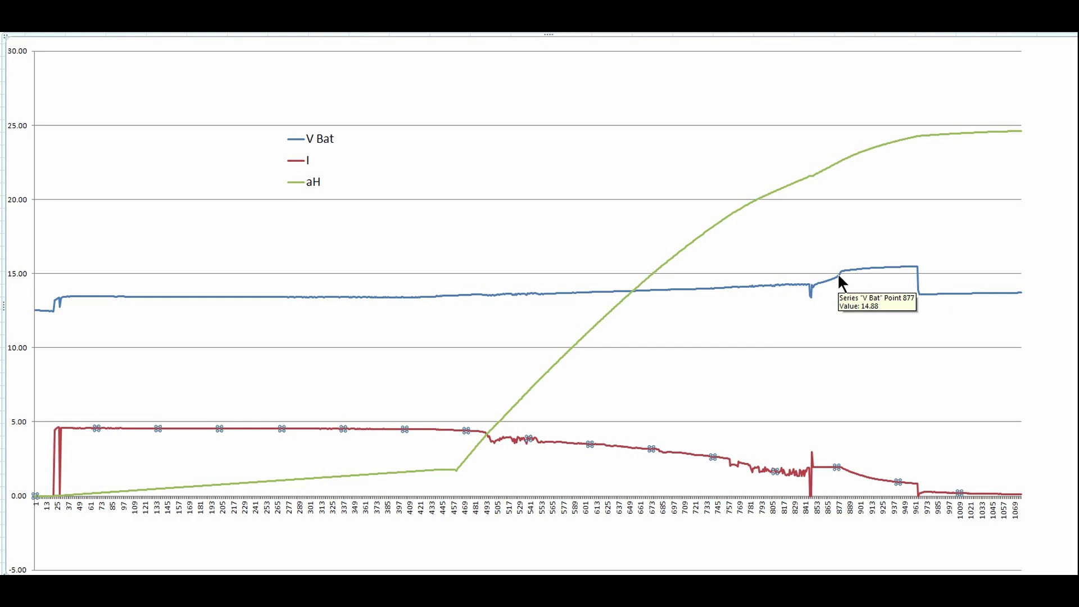
mouse_move(837, 468)
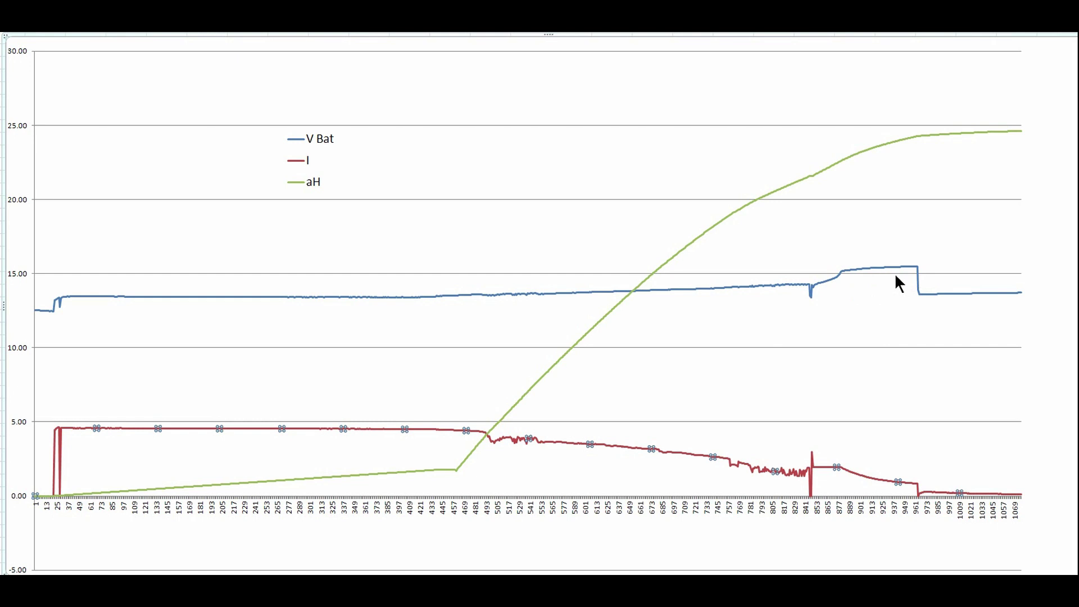
mouse_move(912, 268)
mouse_move(920, 502)
mouse_move(1020, 494)
- Switch to the test-cycle spreadsheet and check cycle 13's capacity and Drop % cells
key("alt+Tab")
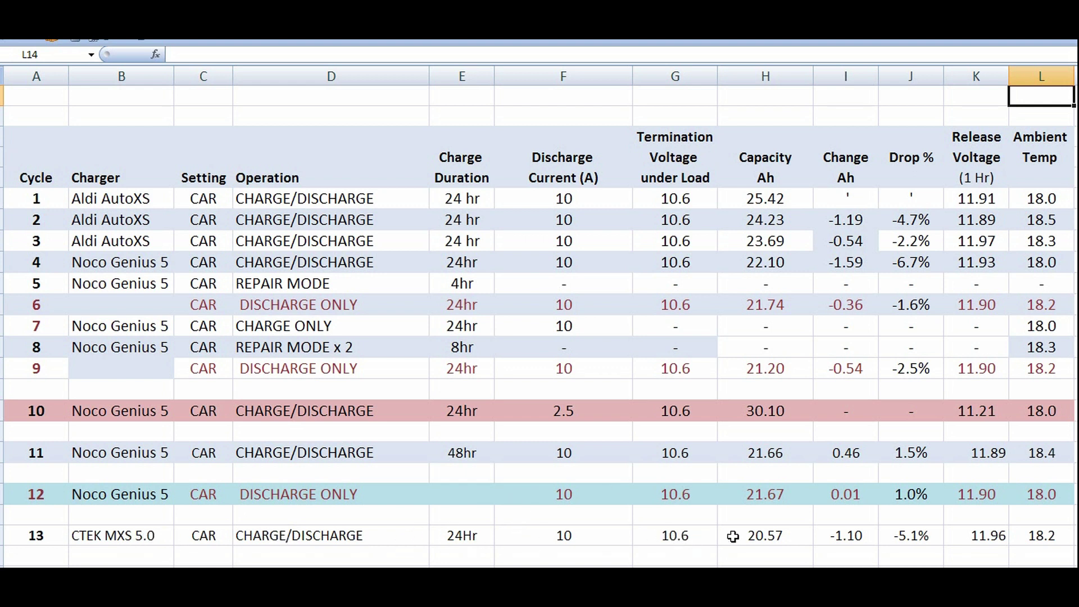
left_click(769, 537)
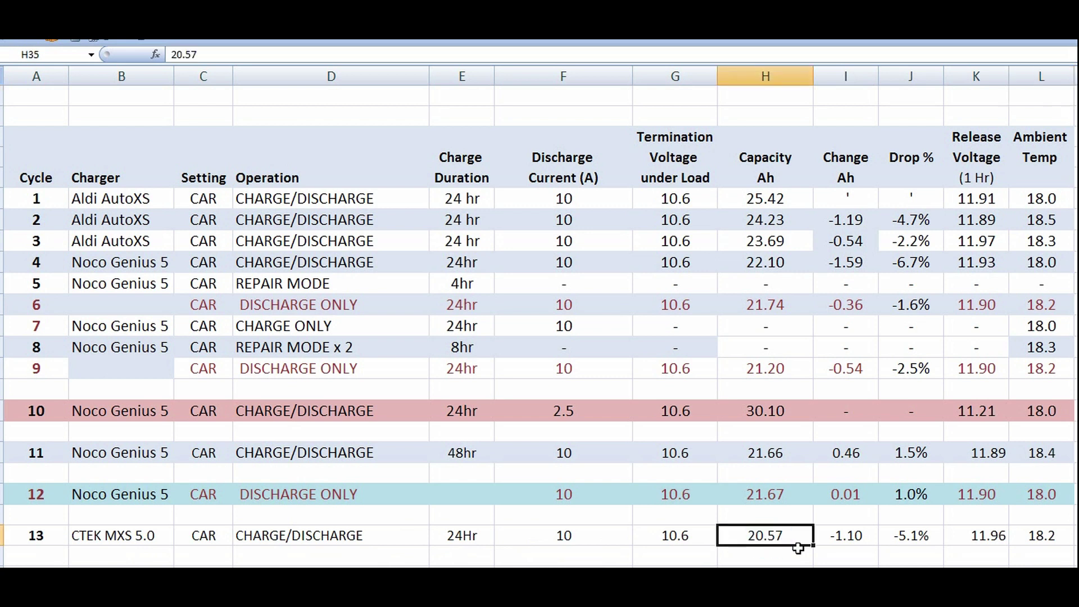
left_click(912, 533)
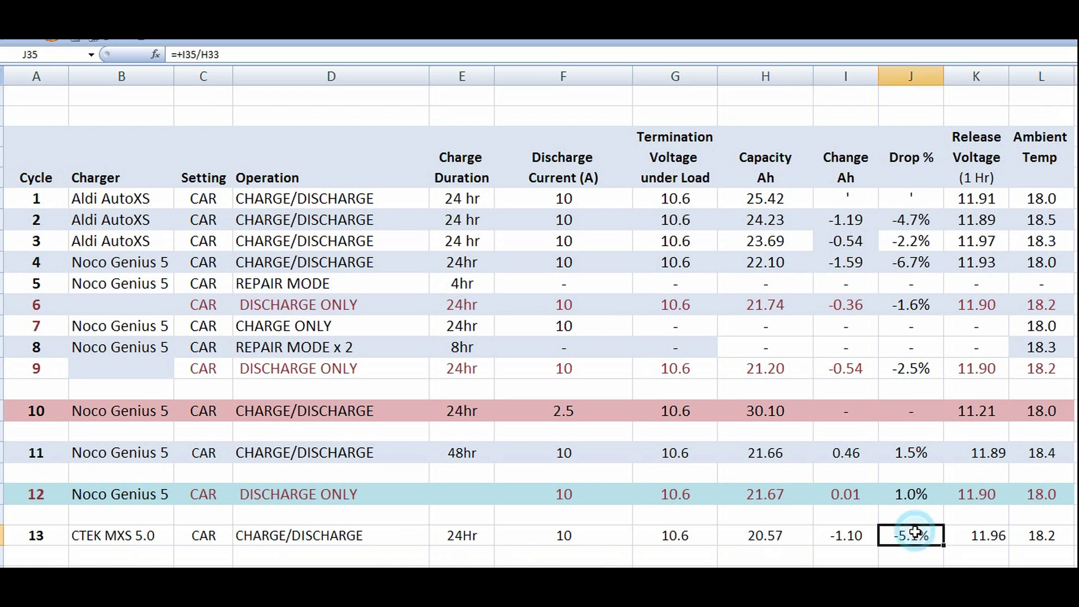
left_click(805, 543)
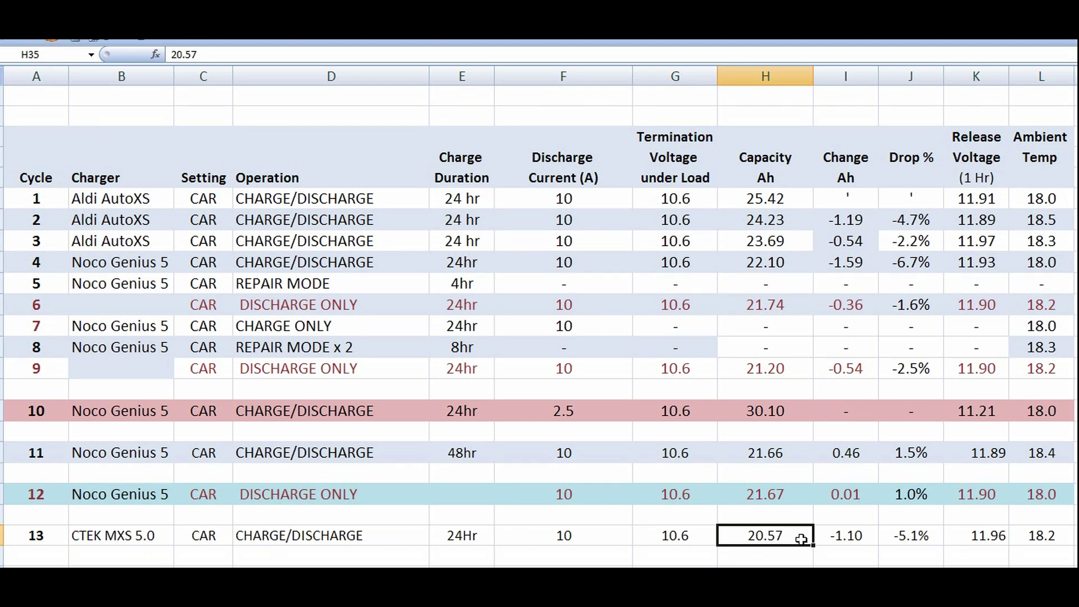
- Bring cycle 14 into view, compare its capacity with cycle 13's, and check its Change Ah and Drop % cells
key("Down")
key("Down")
key("Down")
key("Down")
key("Down")
key("Down")
key("Down")
key("Down")
key("Down")
key("Down")
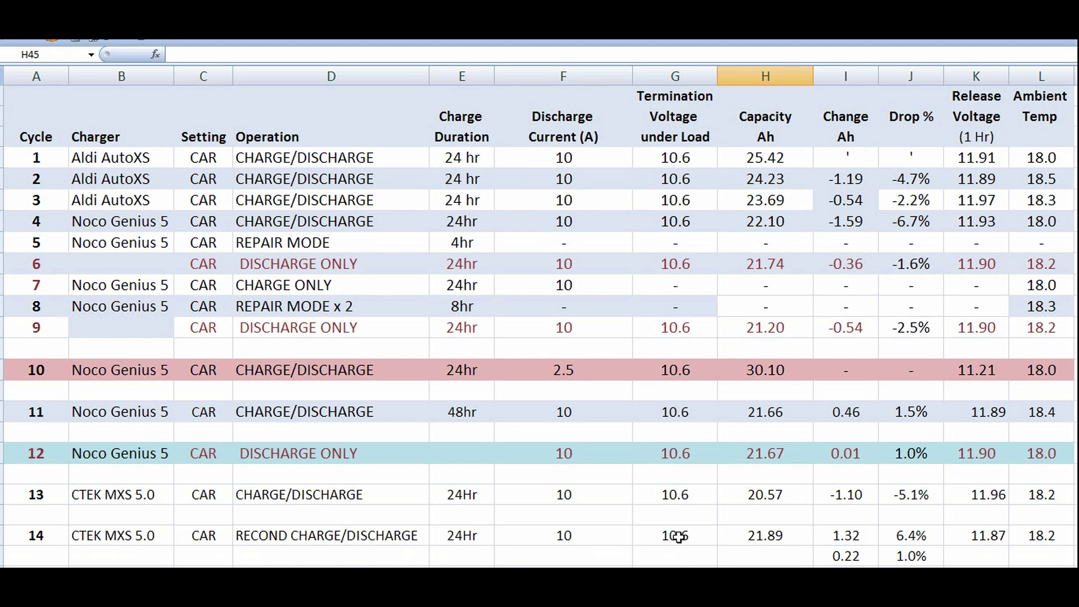
left_click(751, 531)
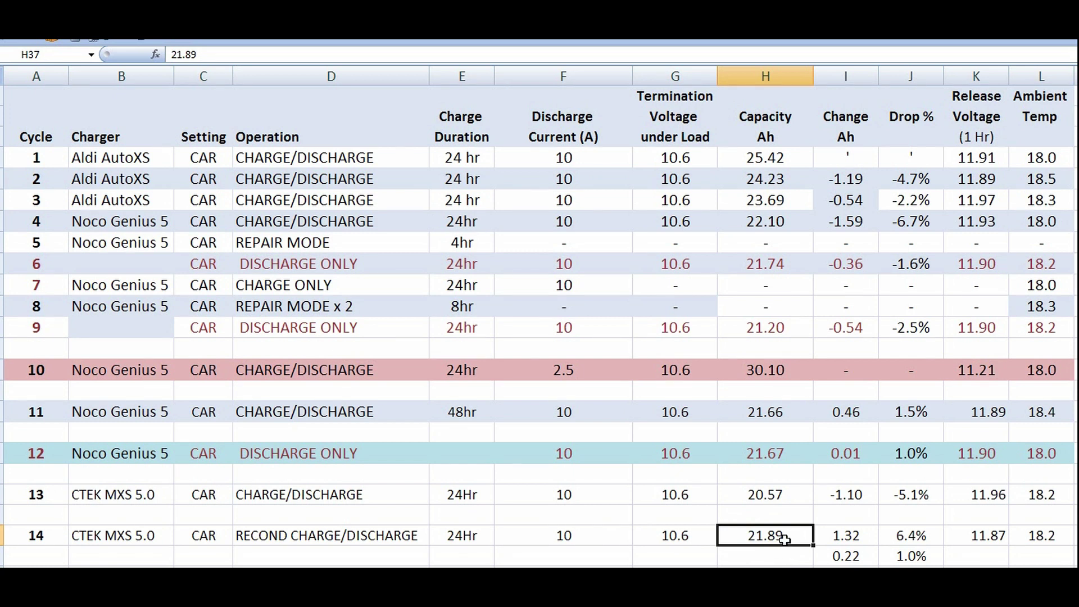
left_click(778, 495)
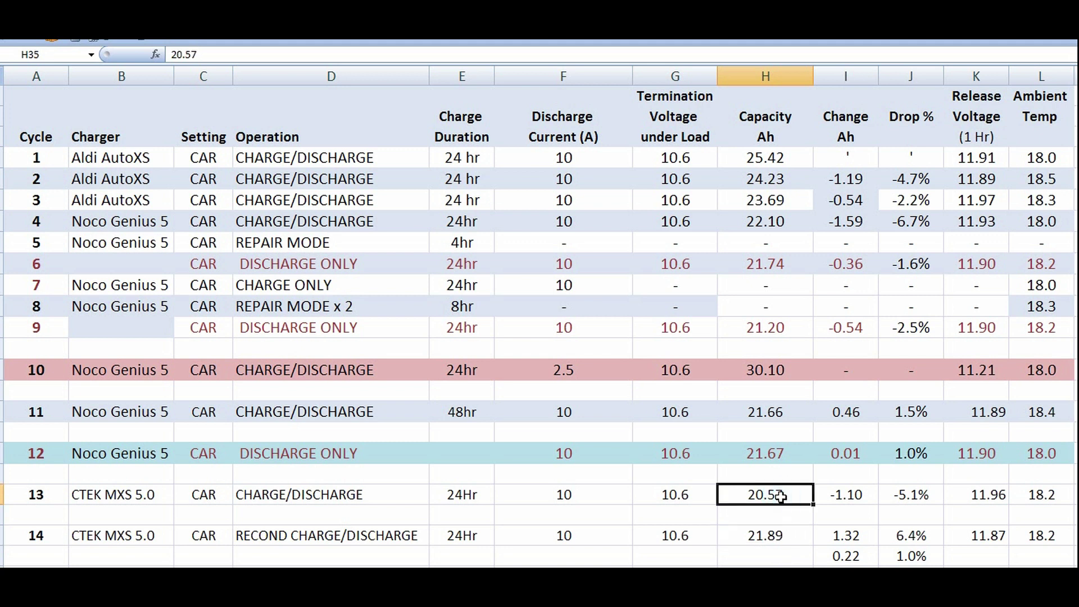
left_click(782, 538)
key("Right")
left_click(789, 539)
left_click(847, 539)
left_click(904, 536)
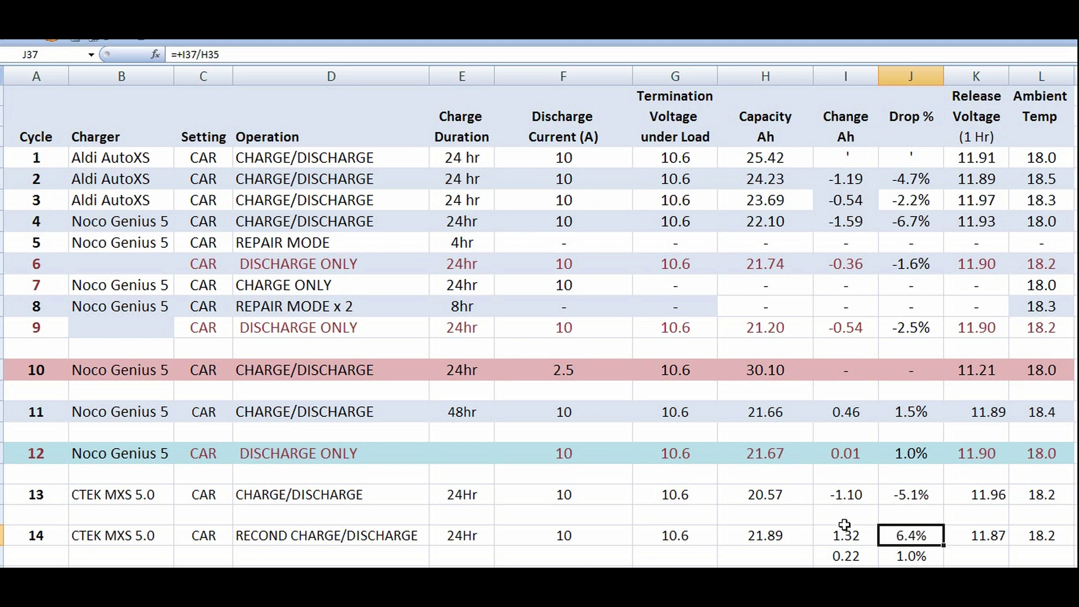
- Review cycle 13's capacity, Change Ah and Drop % cells
left_click(772, 498)
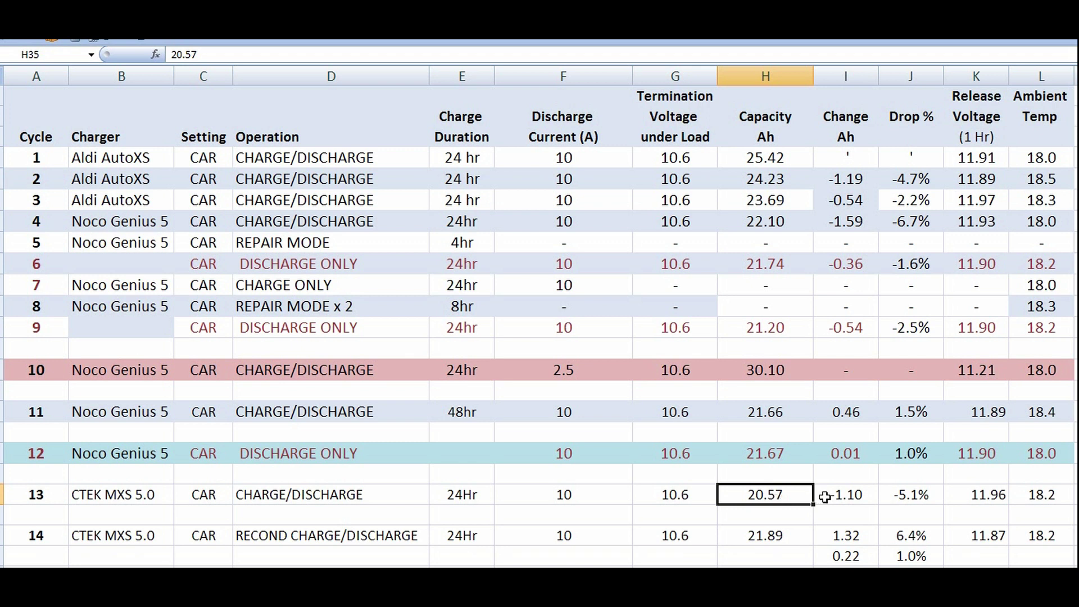
left_click(847, 498)
left_click(776, 498)
left_click(837, 498)
left_click(899, 499)
left_click(772, 498)
- Compare cycle 14's recond capacity with cycle 13's again, including its change in Ah and percentage
left_click(763, 534)
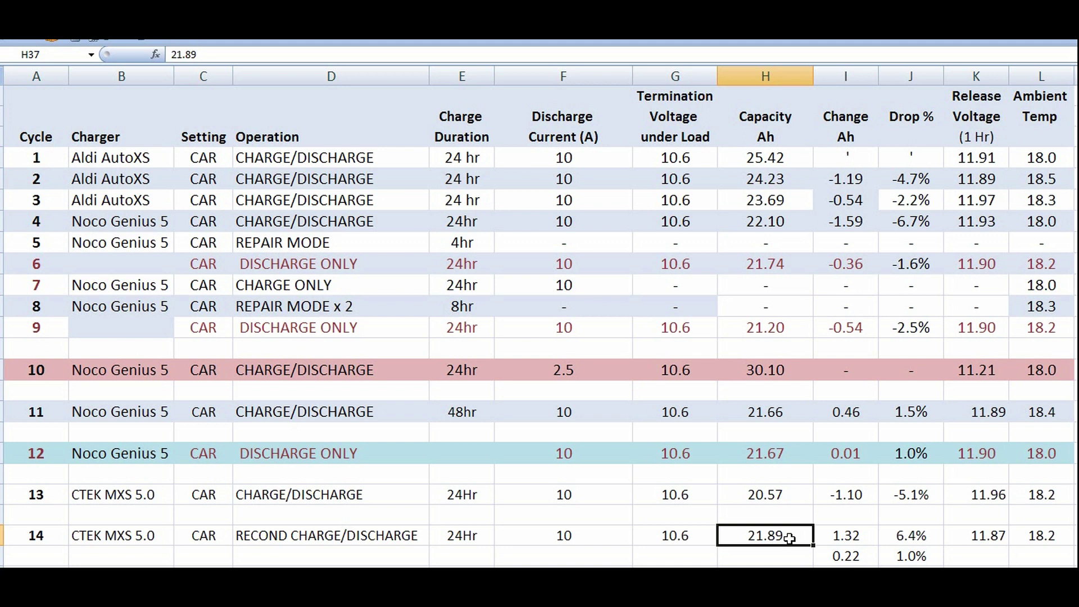
left_click(843, 537)
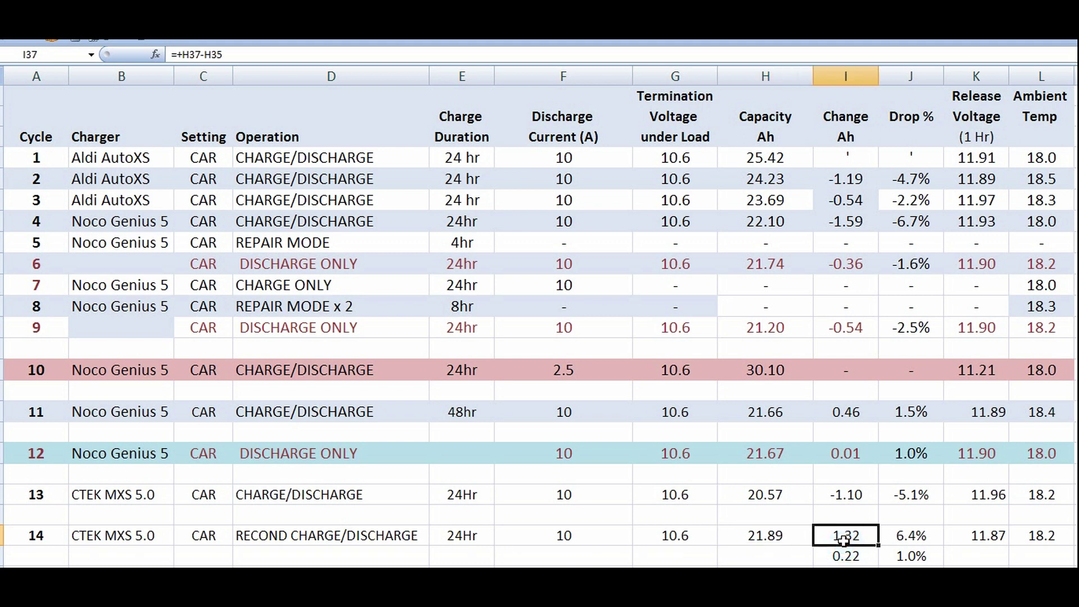
left_click(775, 494)
left_click(784, 536)
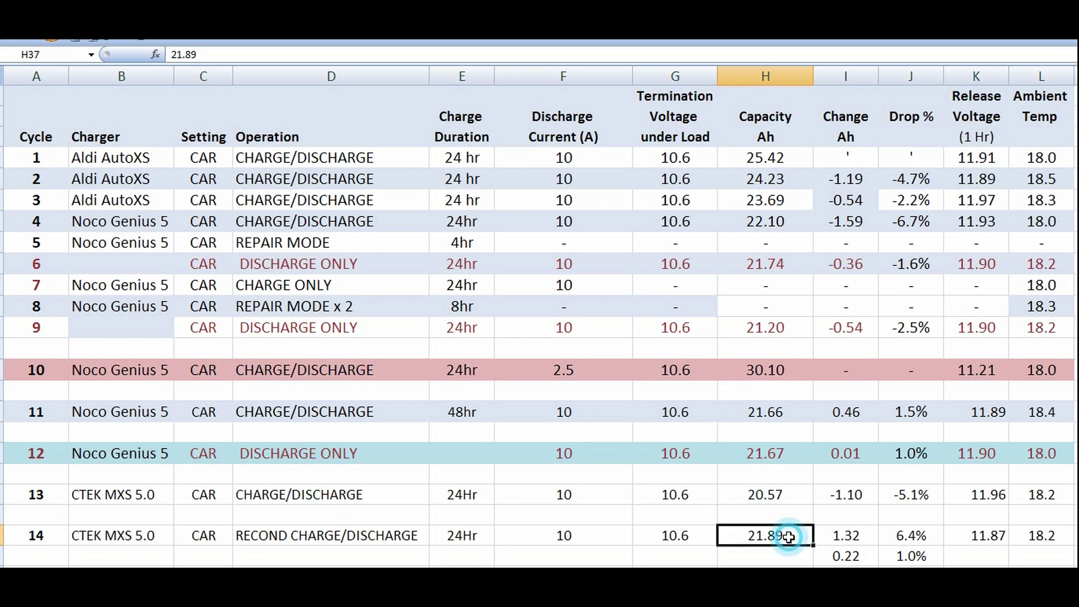
left_click(905, 536)
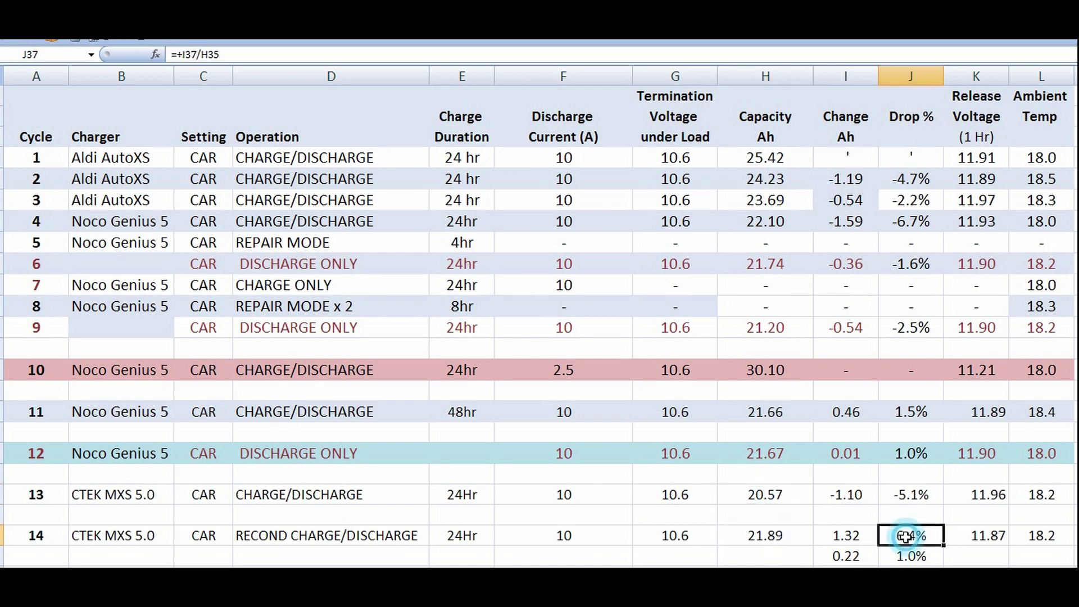
left_click(760, 493)
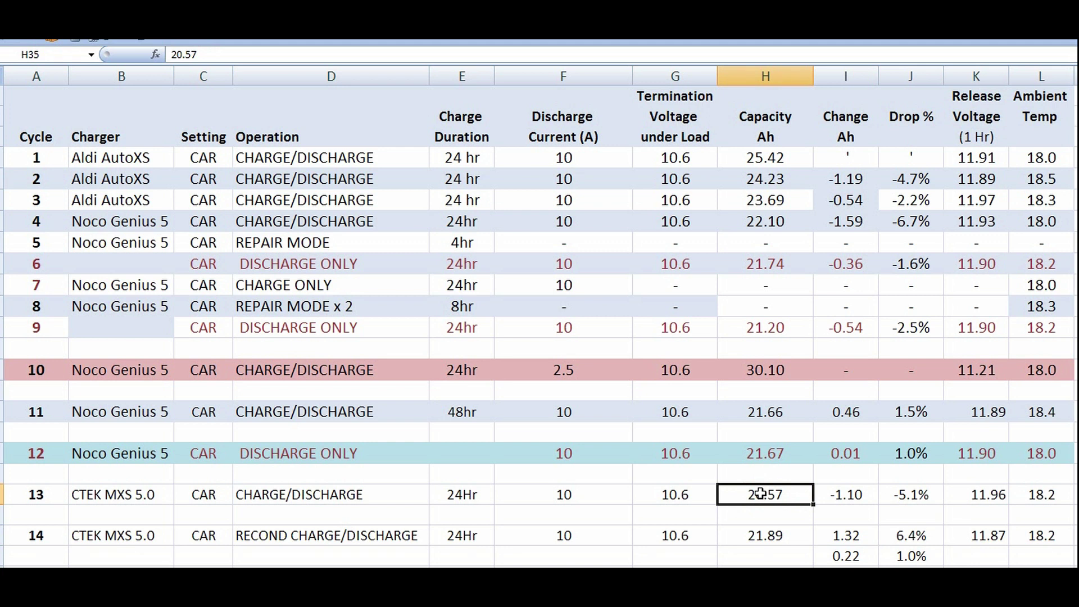
left_click(767, 535)
- Examine the second Change Ah and Drop % pair beneath cycle 14, which compares it with cycle 12
left_click_drag(846, 557, 895, 561)
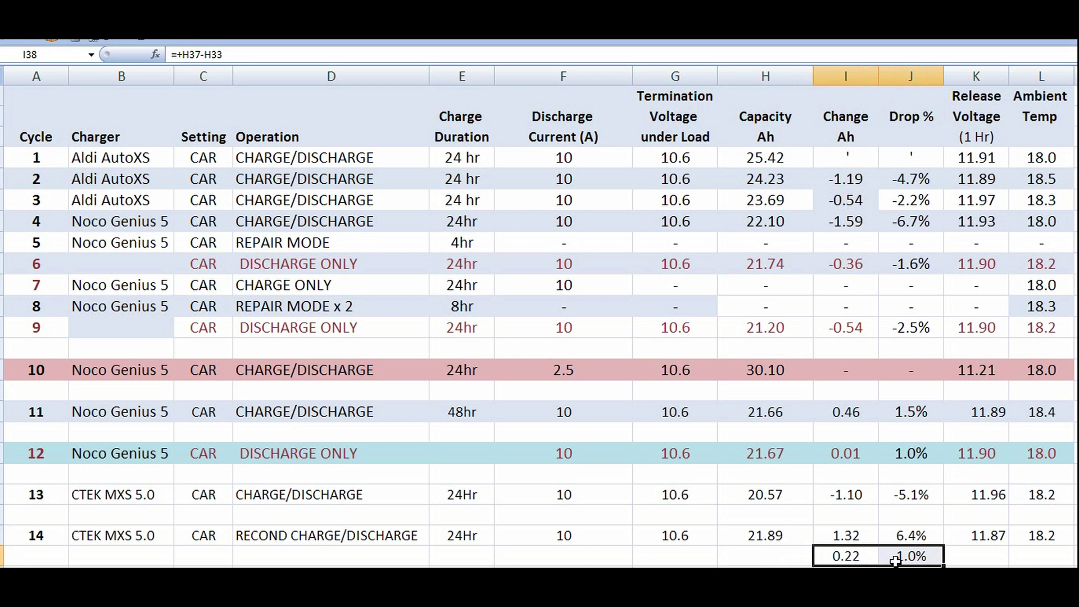
key("Down")
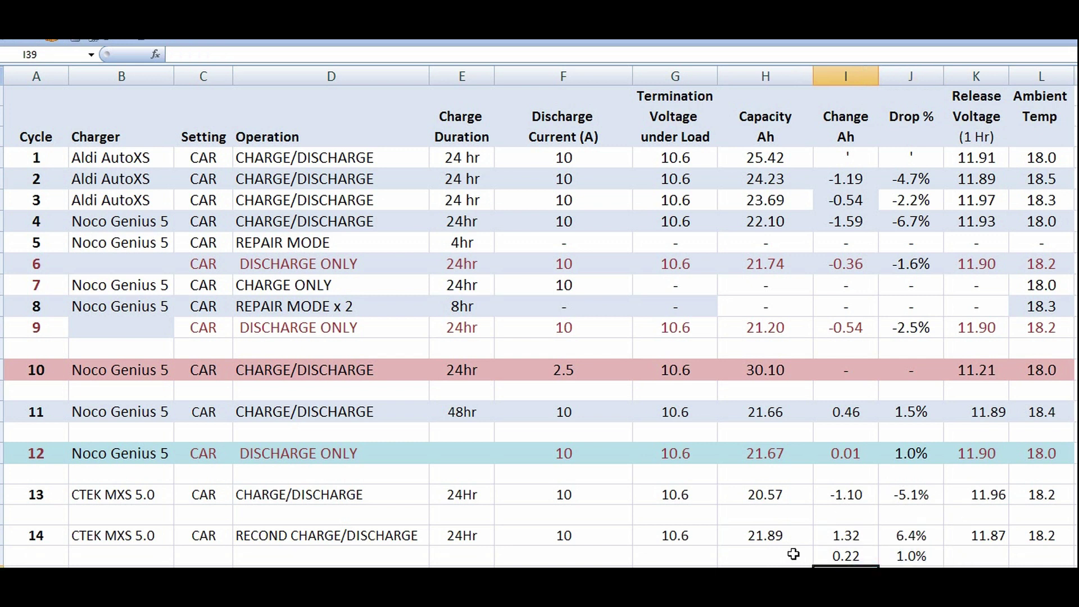
left_click(844, 556)
left_click(891, 554)
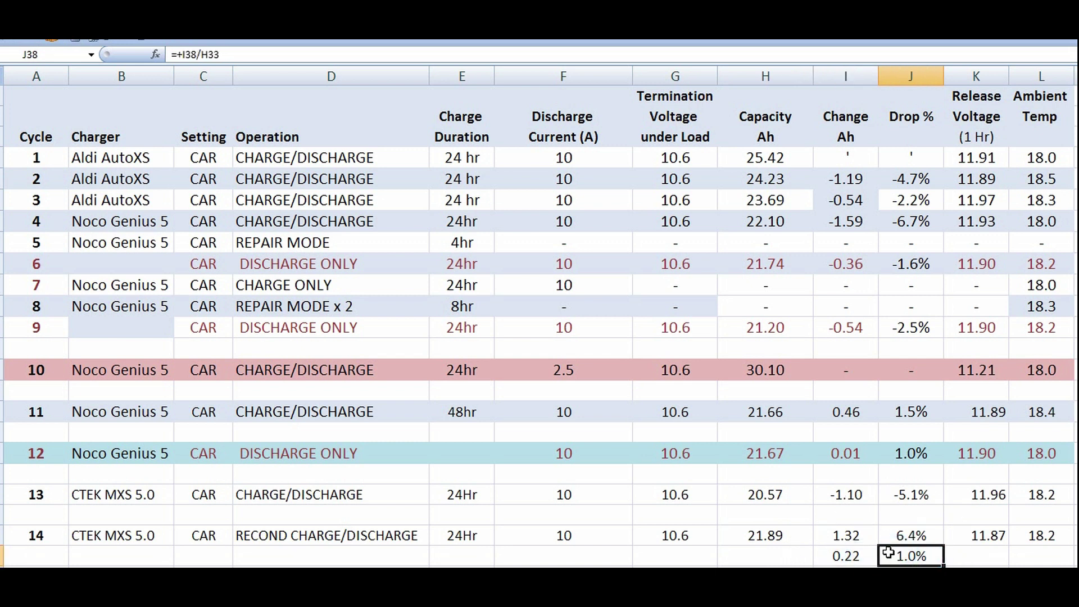
left_click(846, 556)
left_click(893, 556)
left_click(855, 558)
left_click(887, 558)
left_click(841, 558)
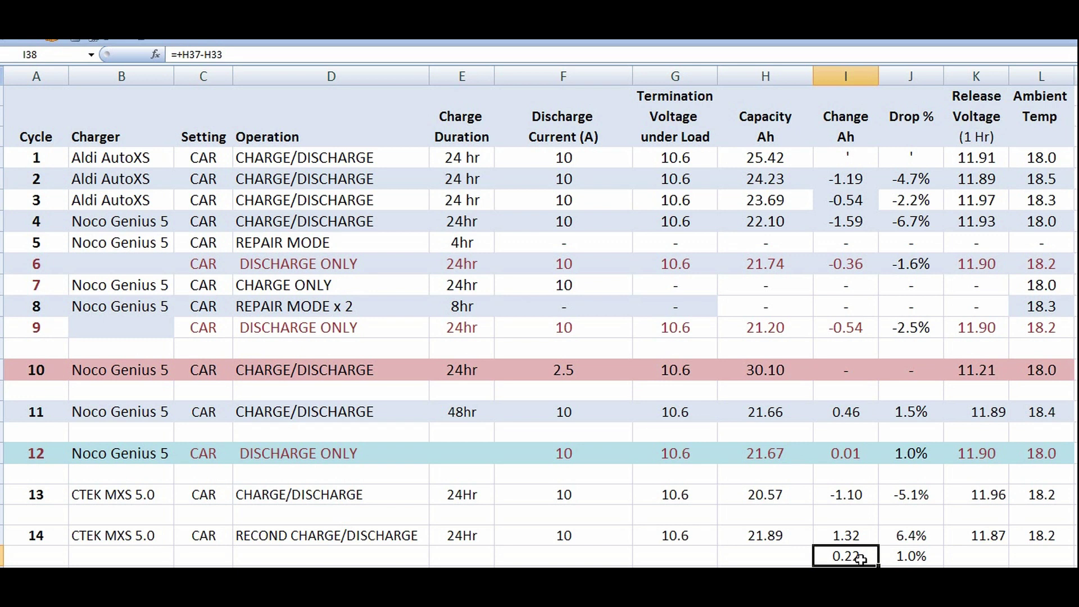
left_click(912, 558)
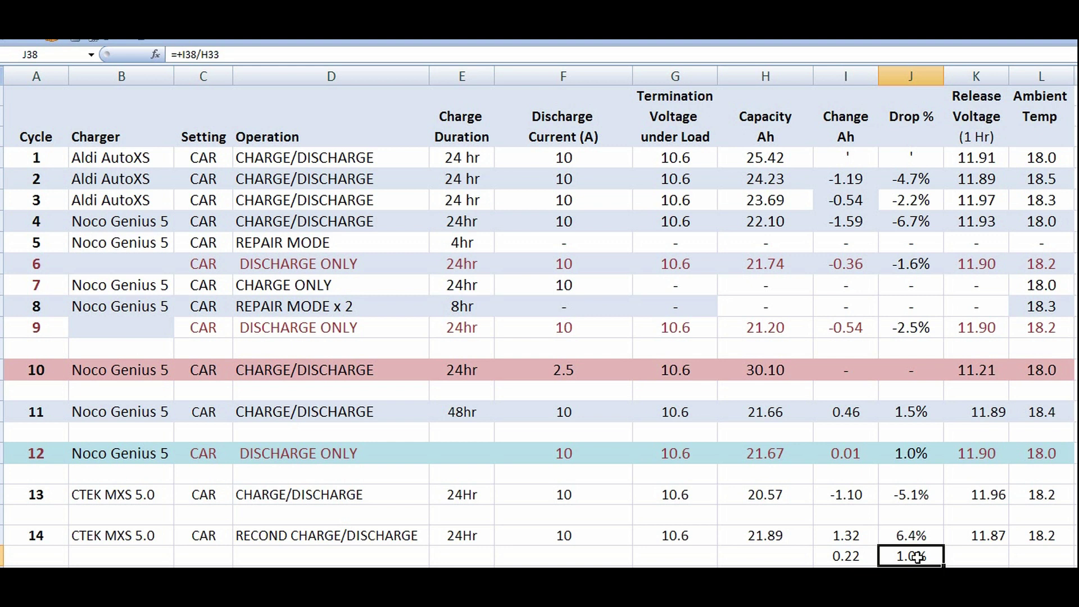
left_click_drag(917, 557, 864, 559)
left_click(864, 559)
left_click(908, 556)
left_click(875, 559)
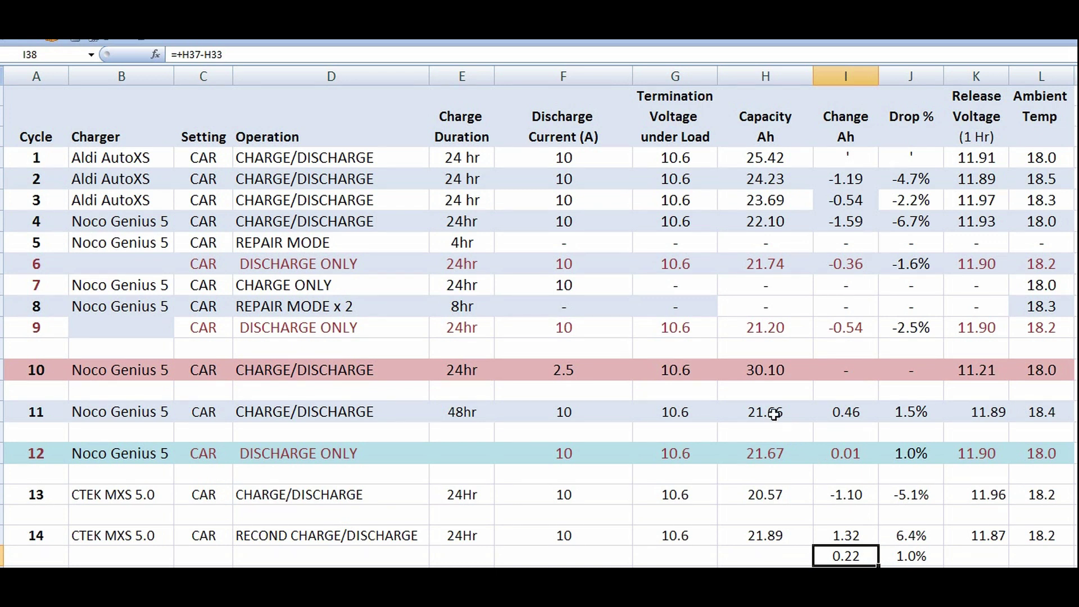
- Check cycle 11's capacity against both change results listed for cycle 14
left_click(774, 414)
left_click(774, 414)
left_click(774, 414)
left_click(774, 414)
left_click(846, 556)
left_click(892, 541)
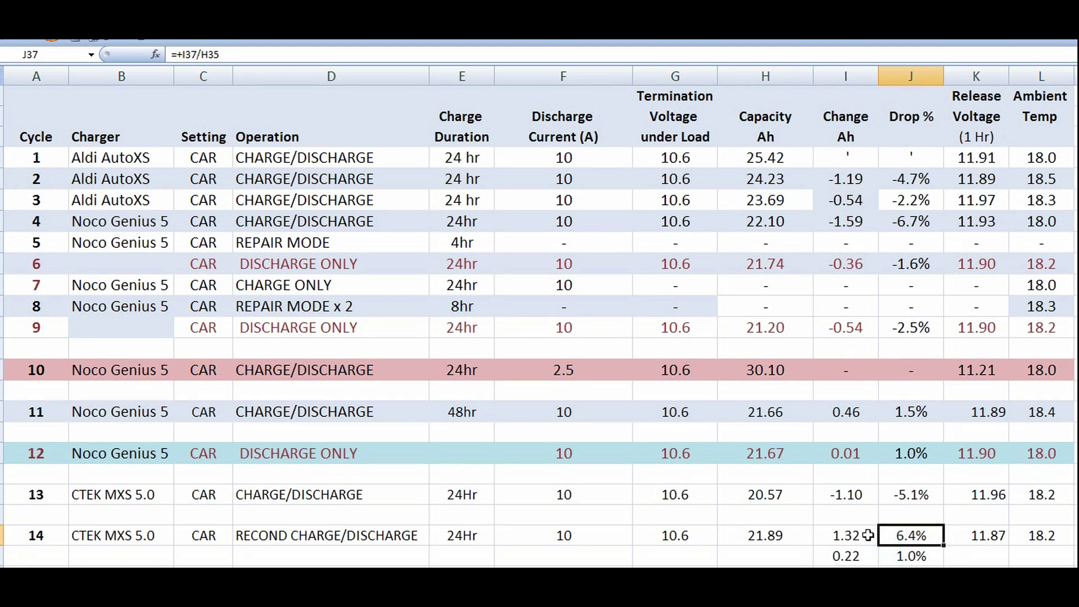
- Relate cycle 13's charge/discharge operation to cycle 14's two Drop % results and revisit cycle 11's capacity
left_click(403, 499)
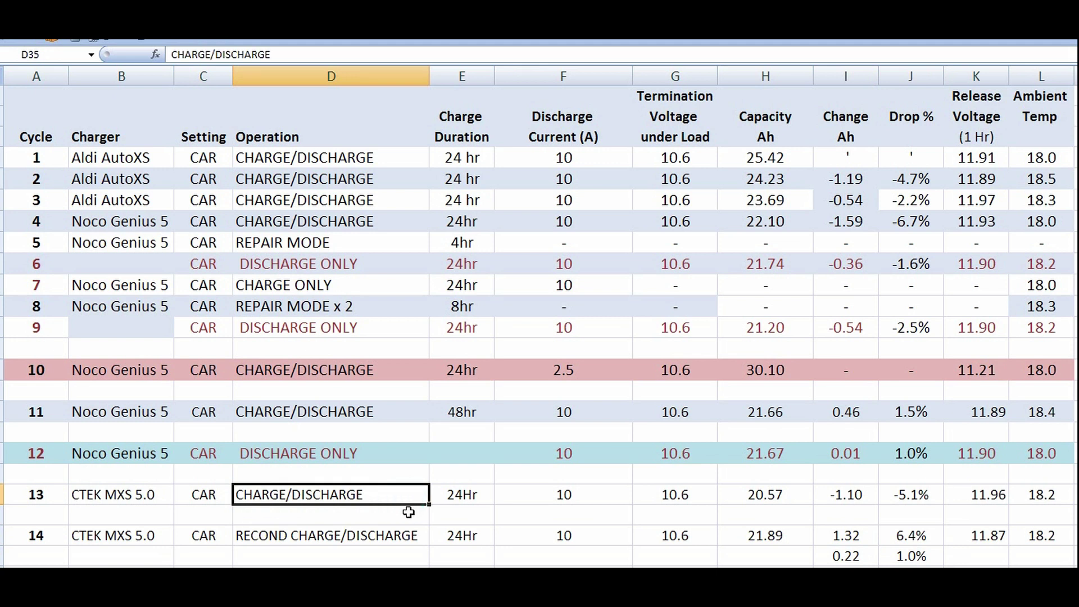
left_click(889, 540)
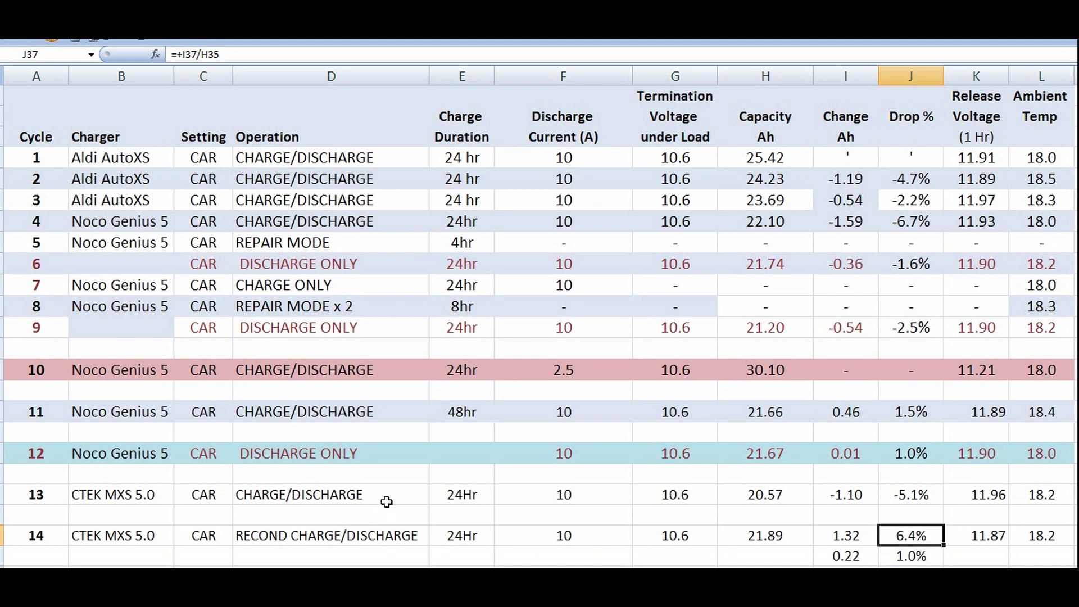
left_click(386, 502)
left_click(887, 562)
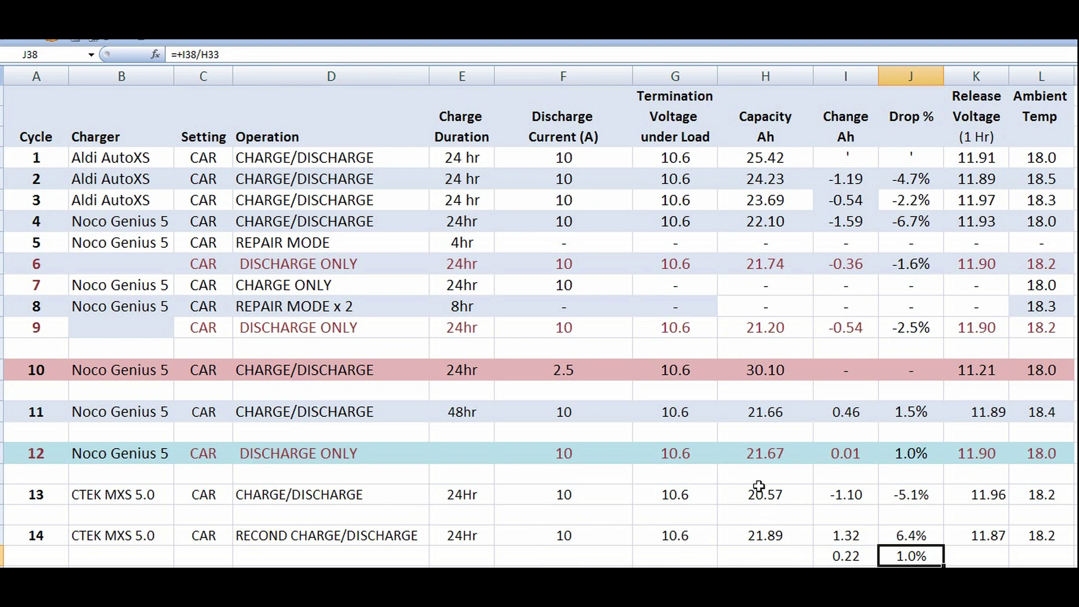
left_click(792, 418)
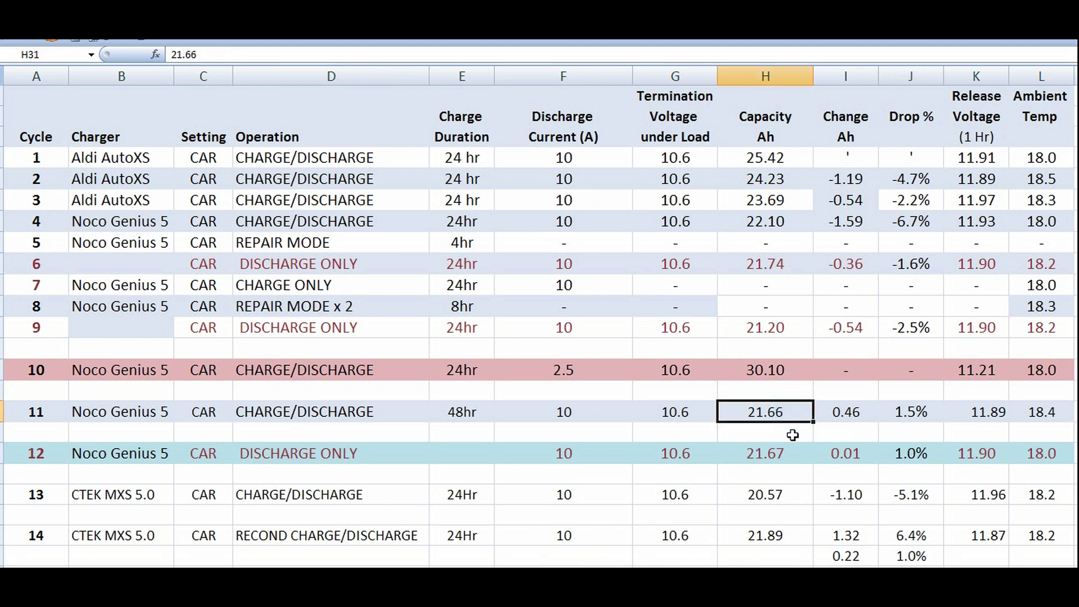
left_click(765, 601)
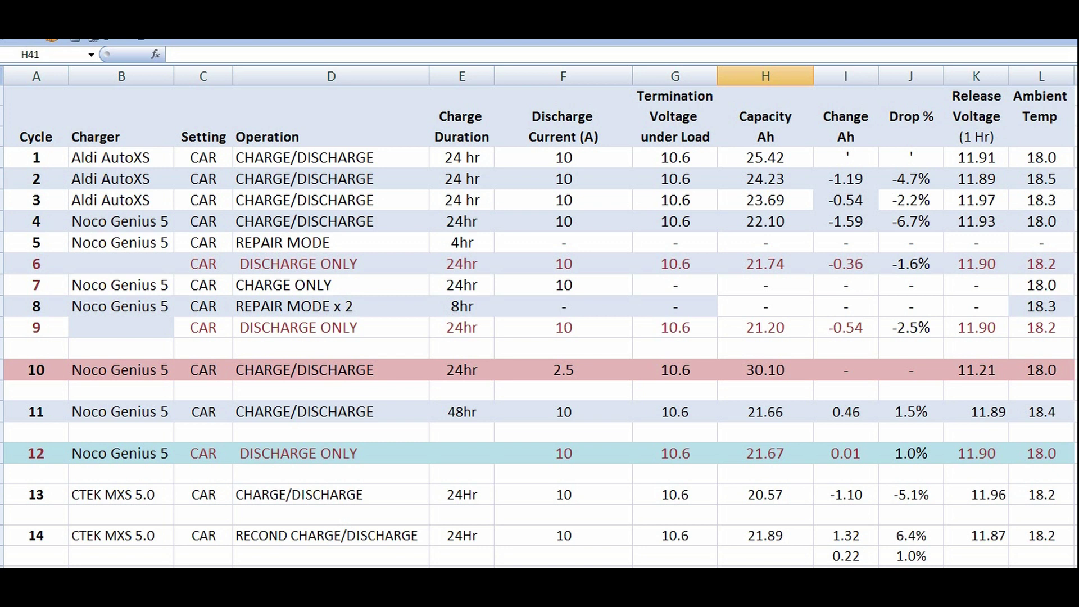
key("Up")
key("Home")
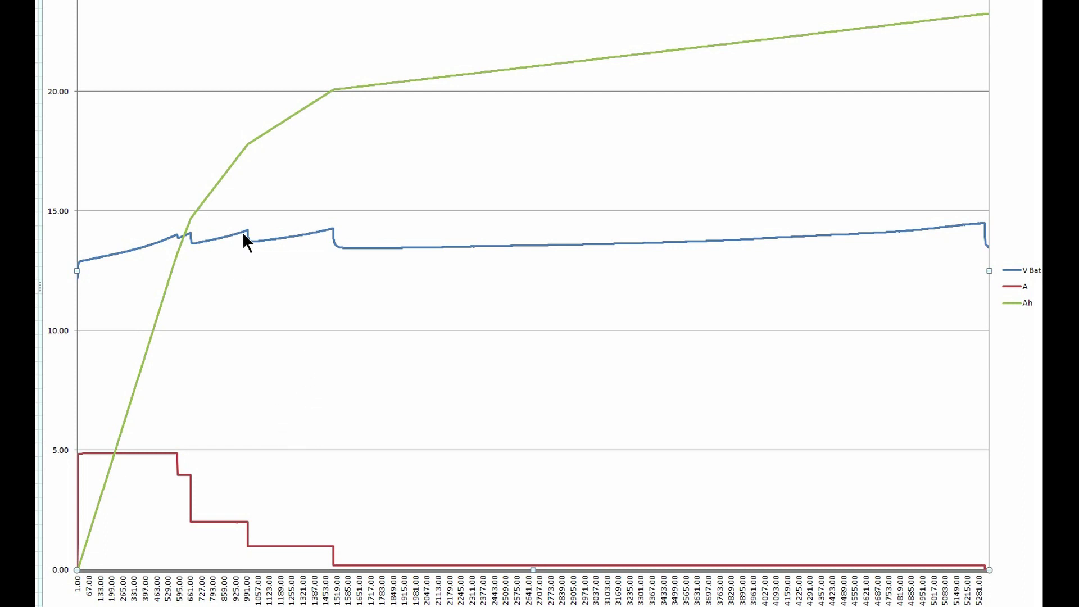
- Inspect the charge chart's early current stages, the Ah curve's bend and the battery voltage at the start of charging
mouse_move(191, 492)
mouse_move(342, 89)
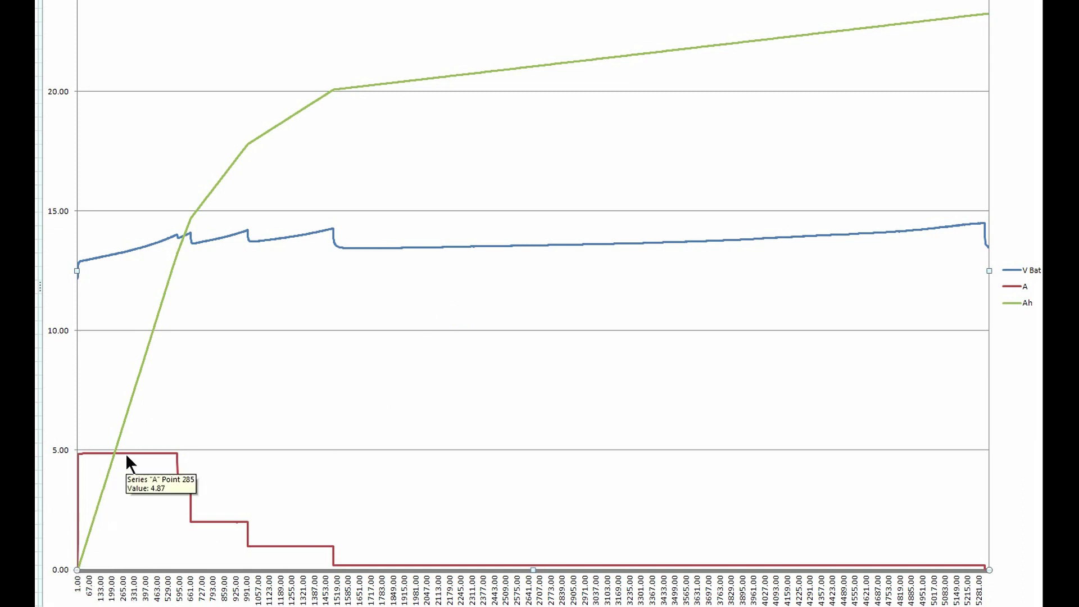
mouse_move(128, 451)
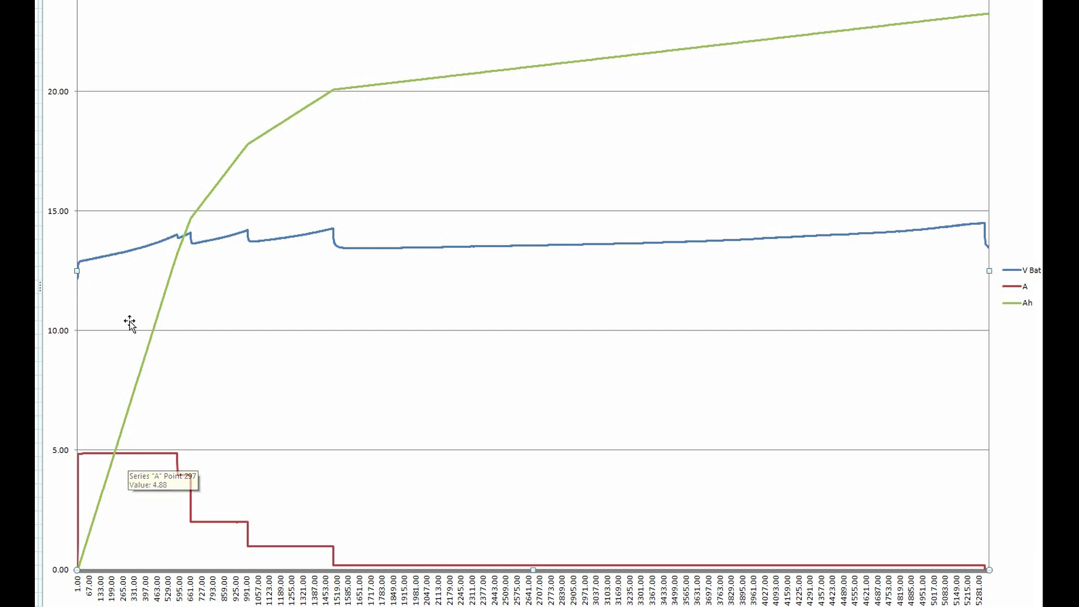
mouse_move(76, 282)
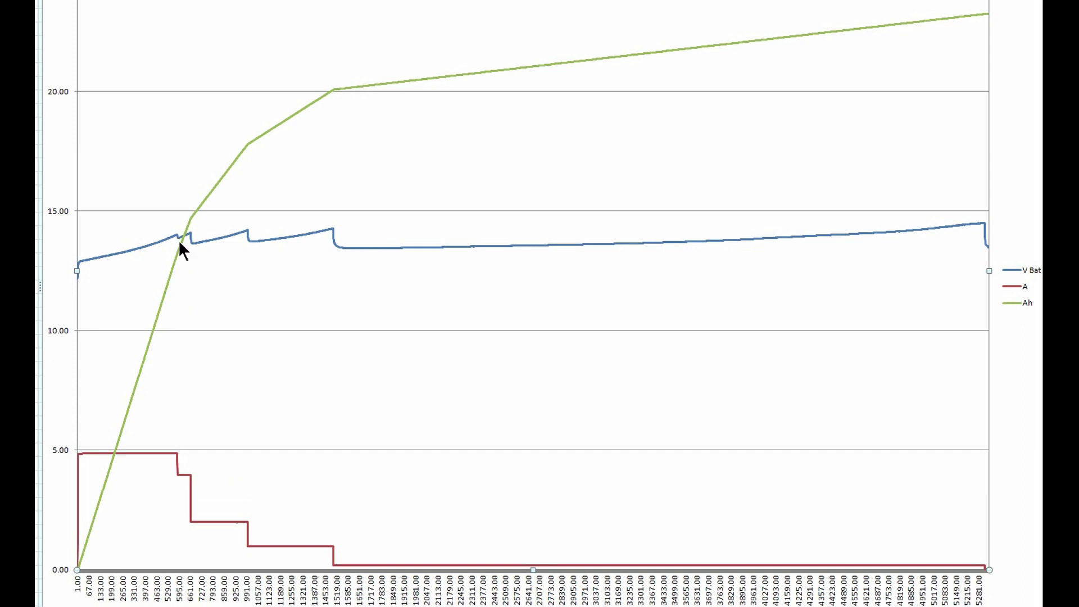
- Examine each battery voltage peak on the charge chart together with the current step that follows it
mouse_move(178, 235)
mouse_move(207, 521)
mouse_move(248, 232)
mouse_move(275, 547)
mouse_move(332, 229)
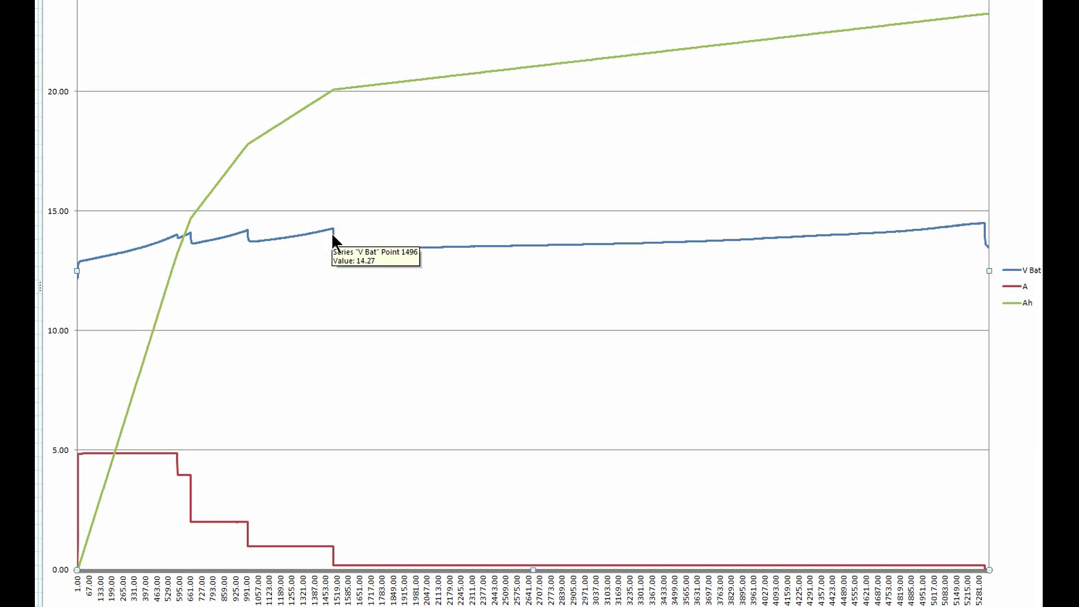
mouse_move(346, 565)
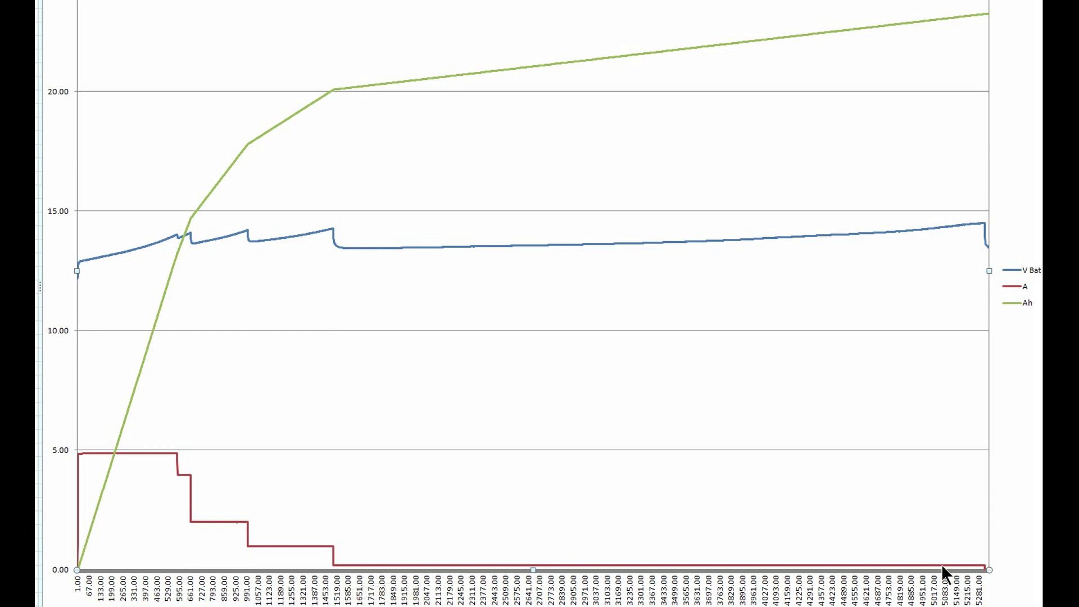
- Inspect the end of the low-current stage, including the final battery voltage peak and the current cutoff
mouse_move(942, 565)
mouse_move(984, 223)
mouse_move(985, 570)
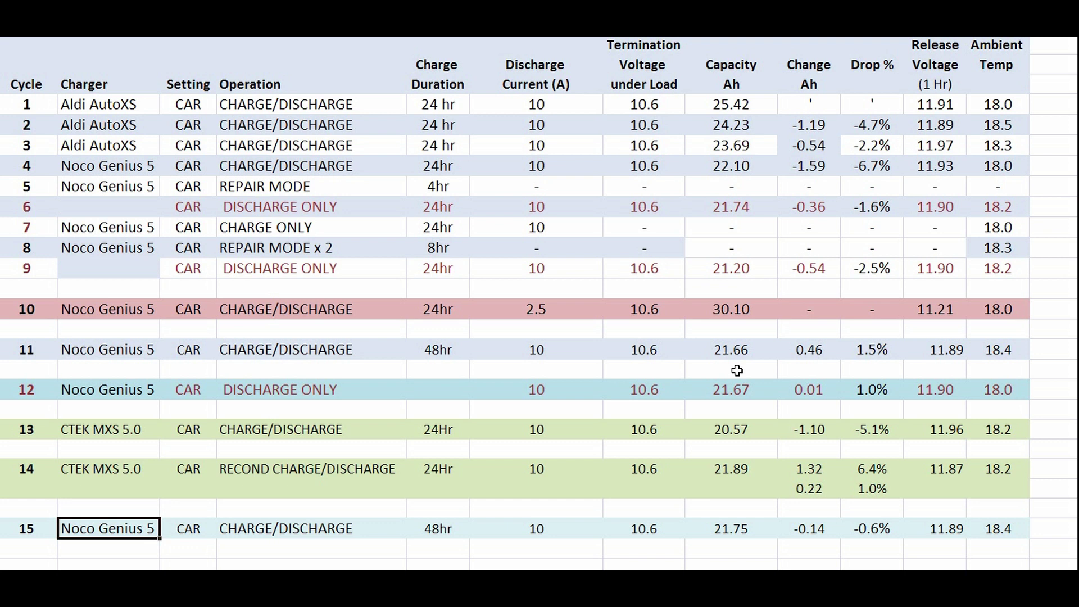
- Review cycle 15's charger, operation and capacity in the test results table
left_click(36, 531)
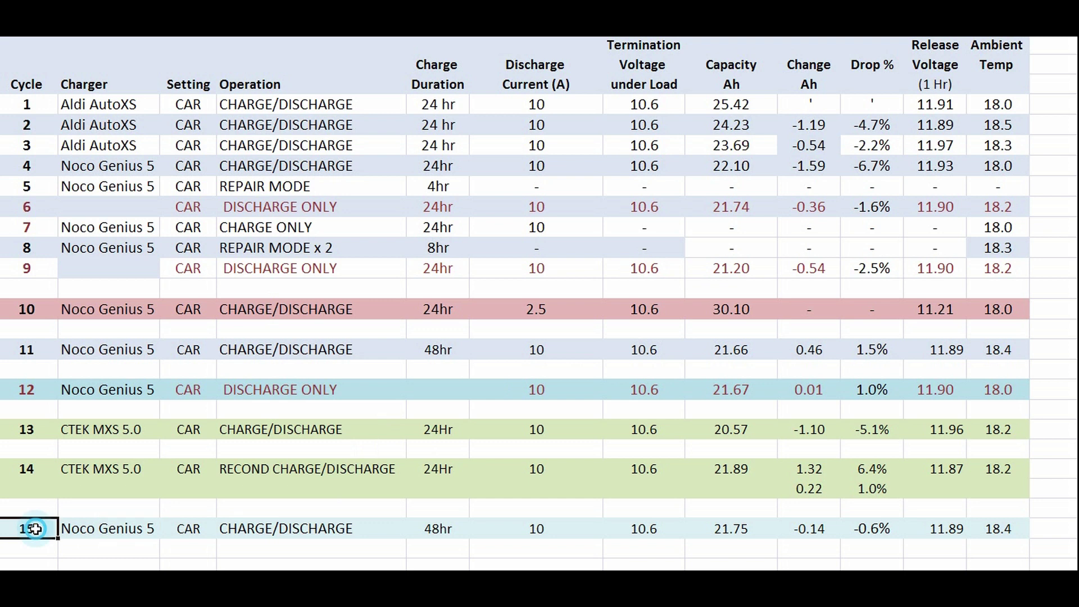
left_click(156, 526)
left_click(273, 527)
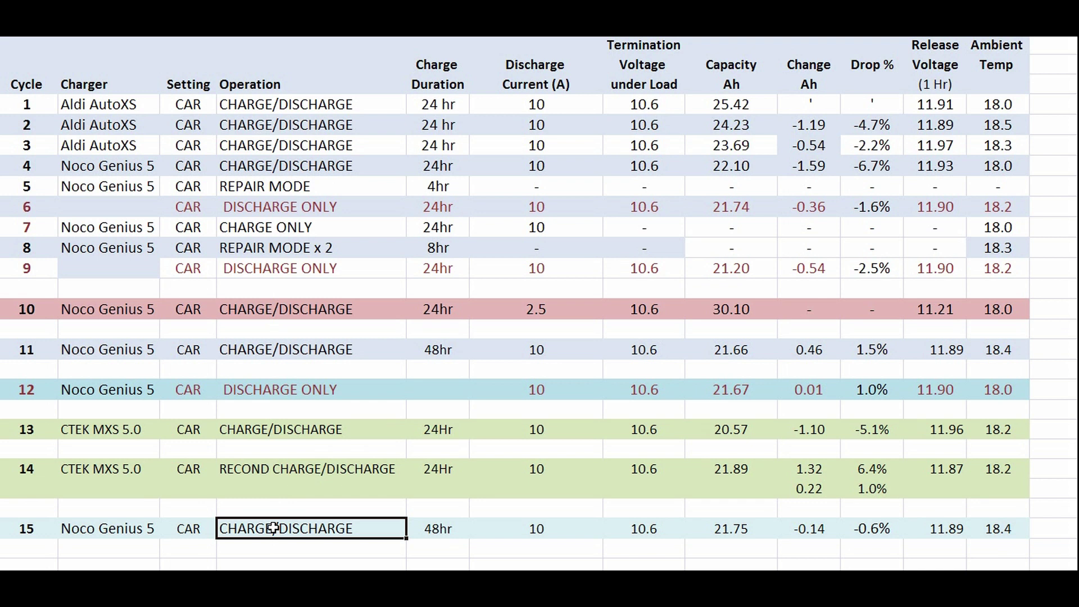
left_click(752, 531)
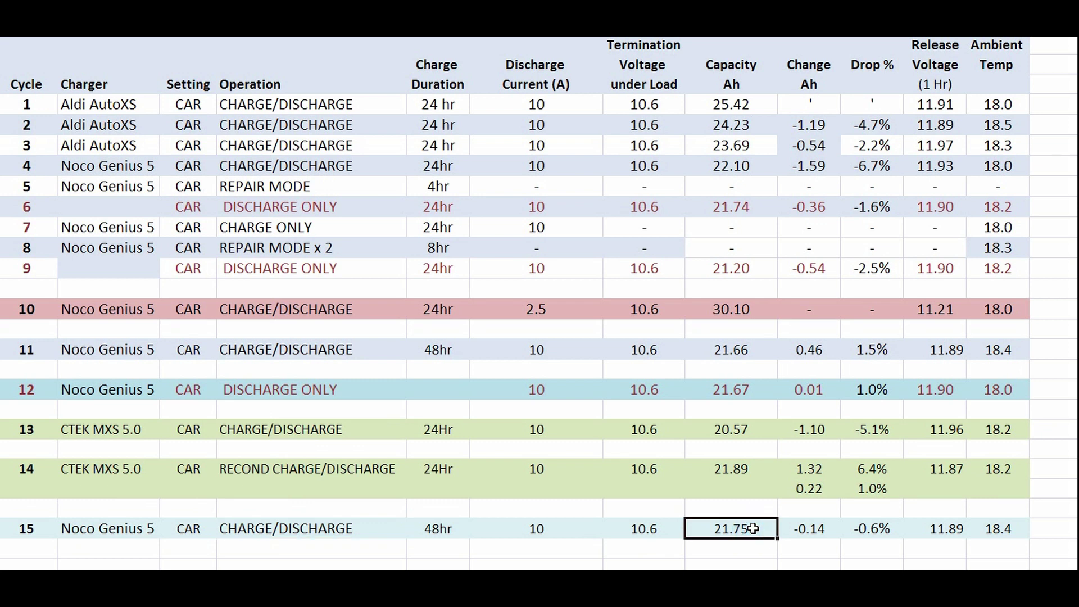
- Compare the capacities of cycles 12, 11 and 6 as references for cycle 15
left_click(740, 388)
left_click(739, 353)
left_click(738, 392)
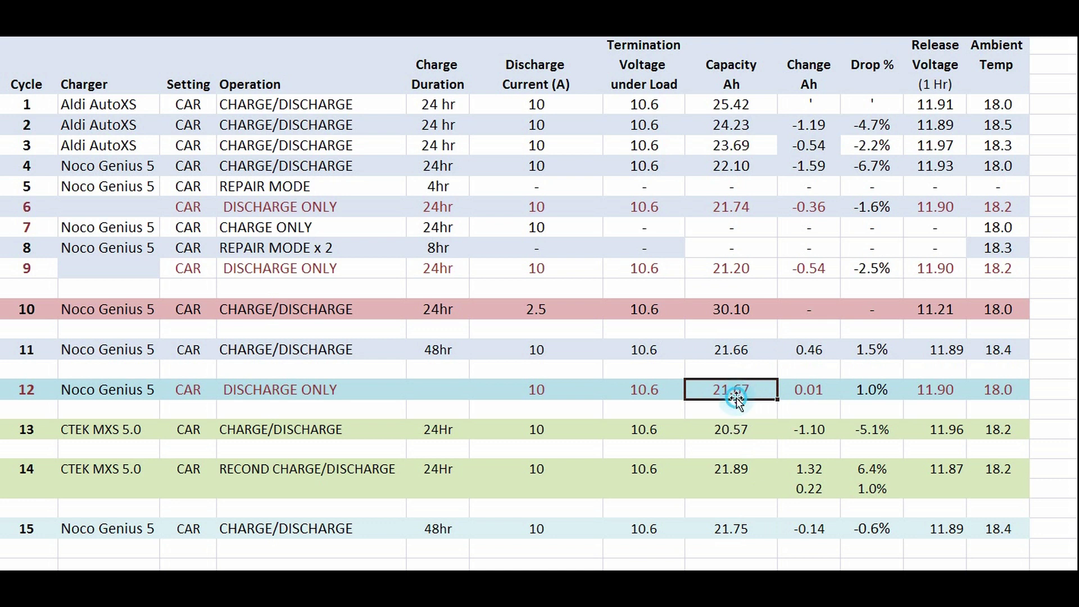
left_click(736, 348)
left_click(725, 207)
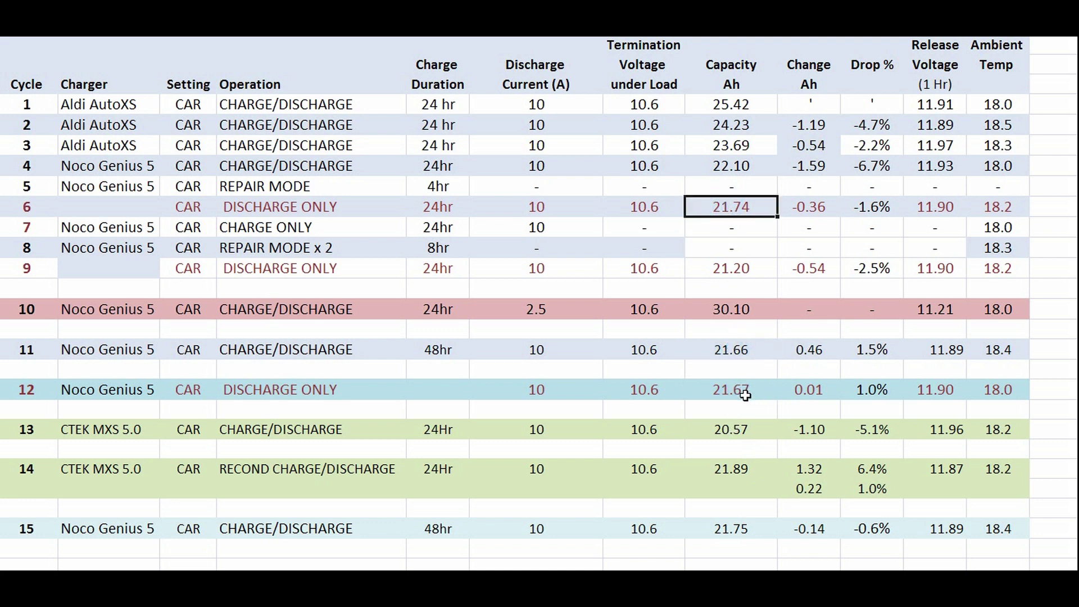
left_click(745, 392)
left_click(742, 350)
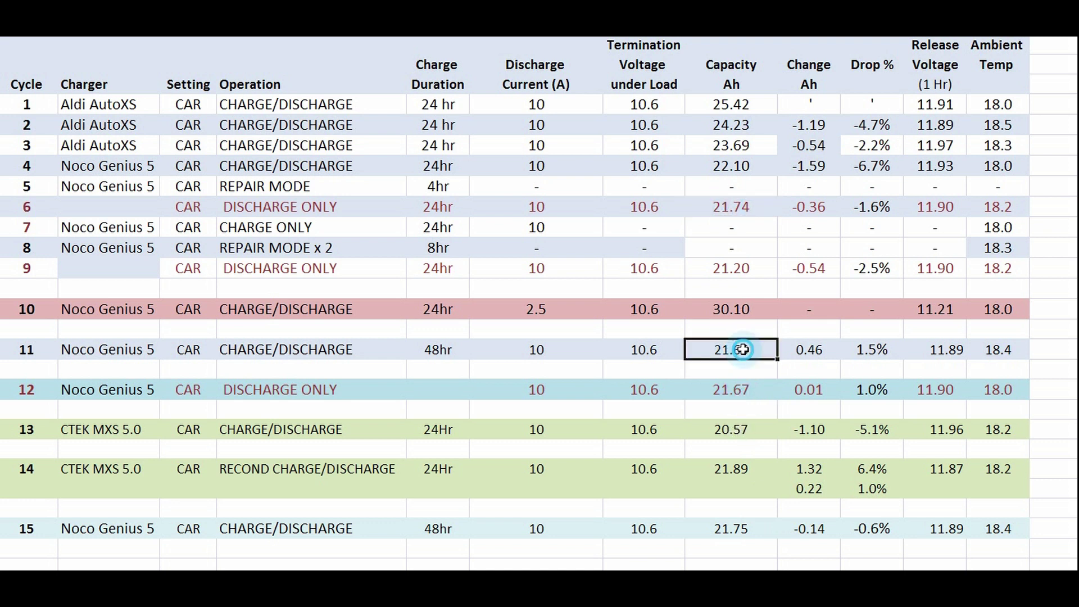
left_click(734, 205)
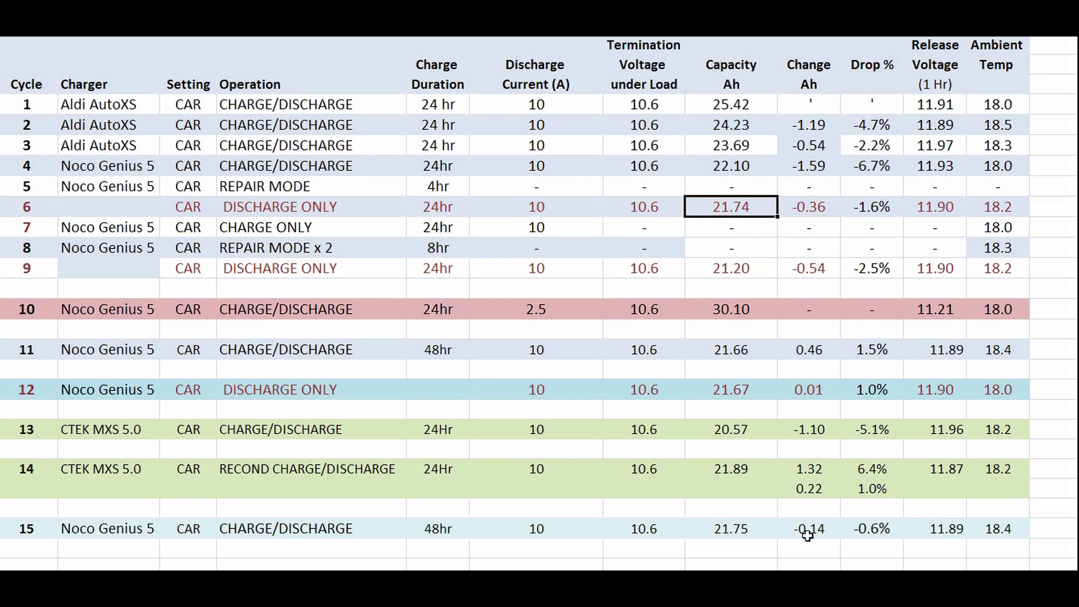
- Examine cycle 15's capacity alongside its change in Ah and ambient temperature
left_click(758, 529)
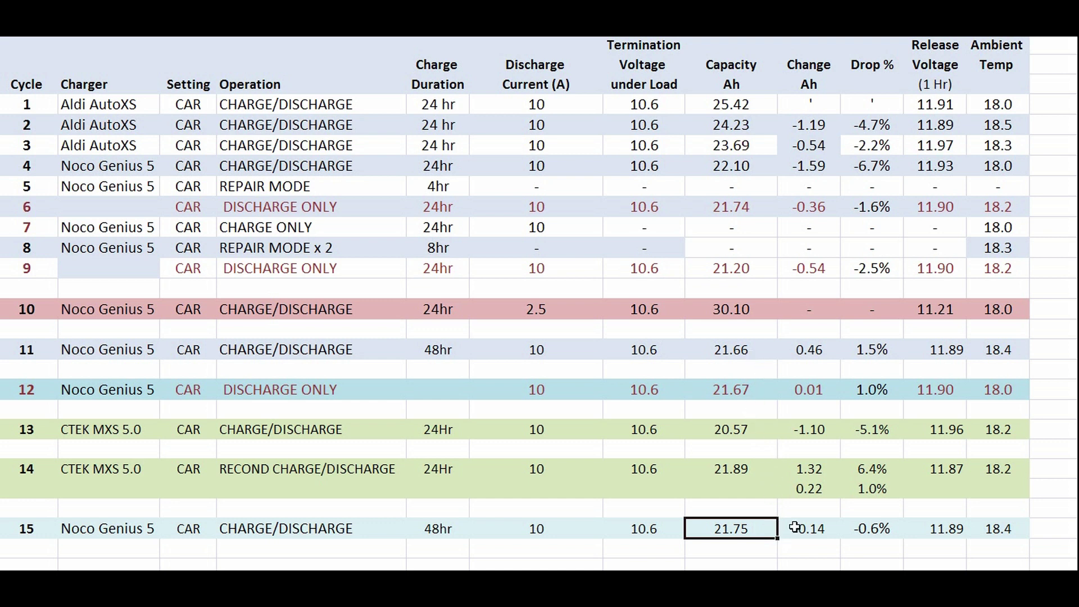
left_click(831, 529)
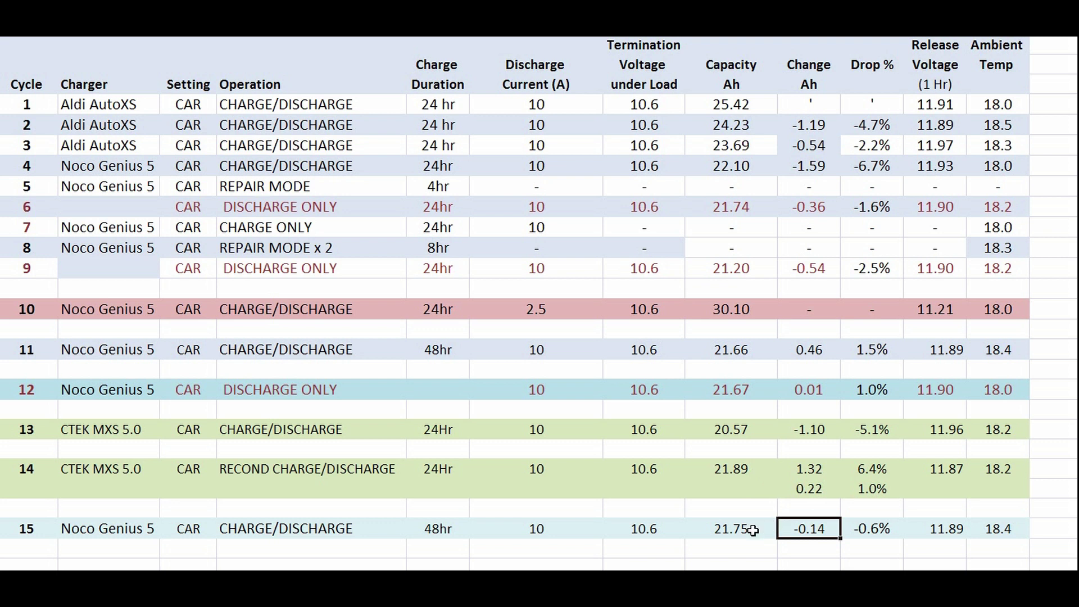
left_click(975, 538)
left_click(741, 535)
left_click(792, 532)
left_click(742, 533)
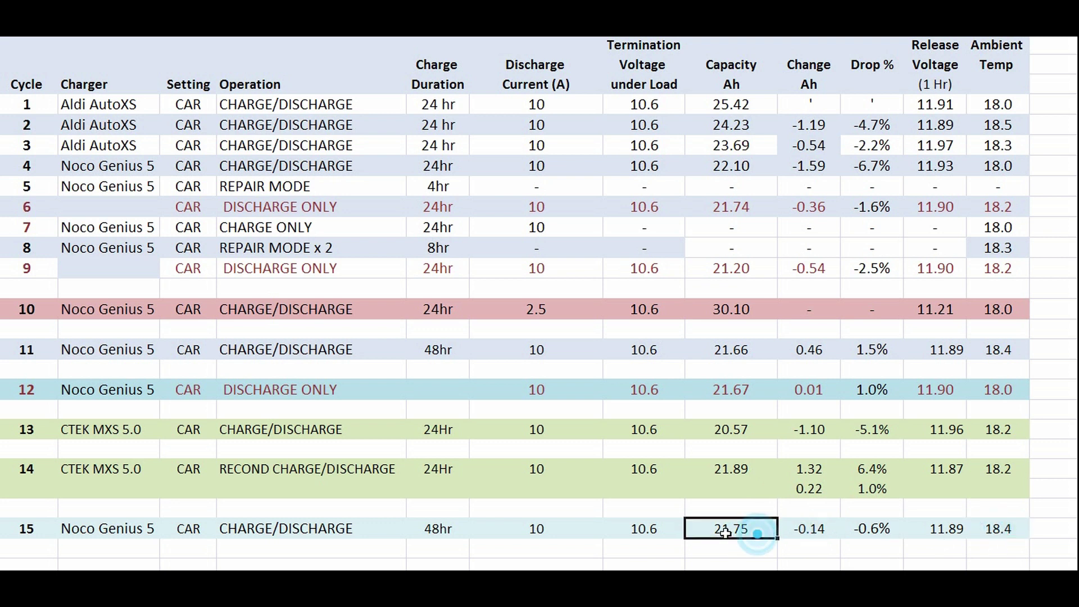
- Compare cycle 15's capacity with those of cycles 14, 13, 12, 11, 9 and 6
left_click(725, 478)
left_click(732, 530)
left_click(725, 429)
left_click(728, 392)
left_click(734, 351)
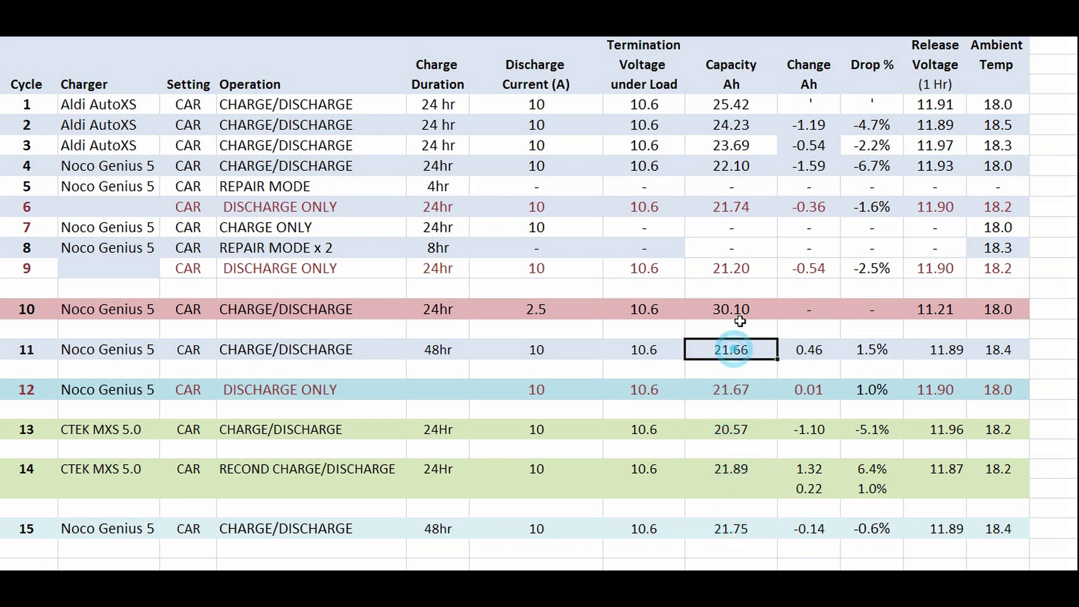
left_click(739, 268)
left_click(733, 212)
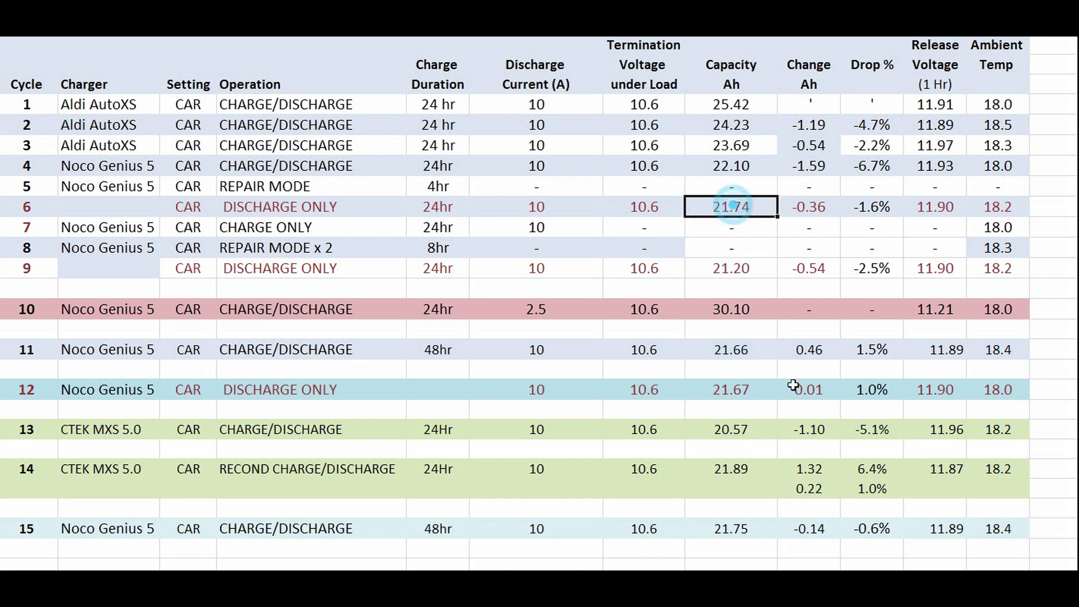
left_click(766, 535)
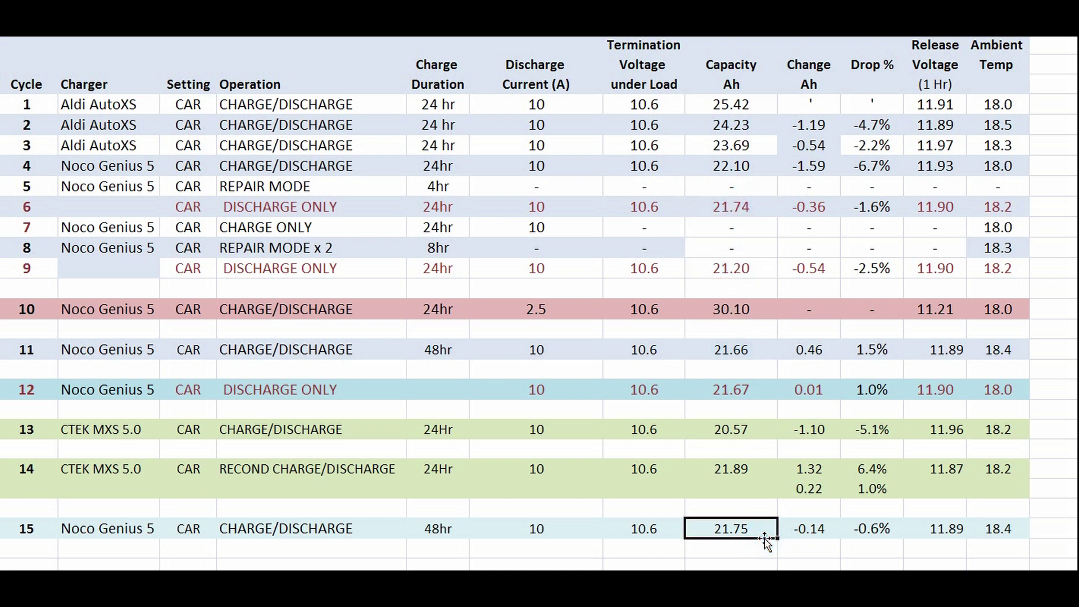